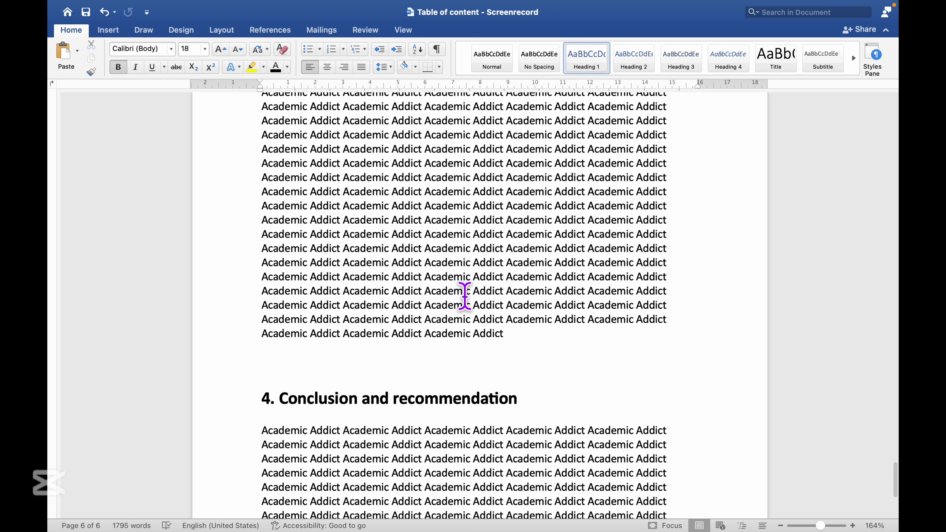
- Go back through the report to its first text page and examine the title and the Introduction section's heading
{"action": "scroll", "coordinate": [465, 296], "scroll_direction": "up", "scroll_amount": 20}
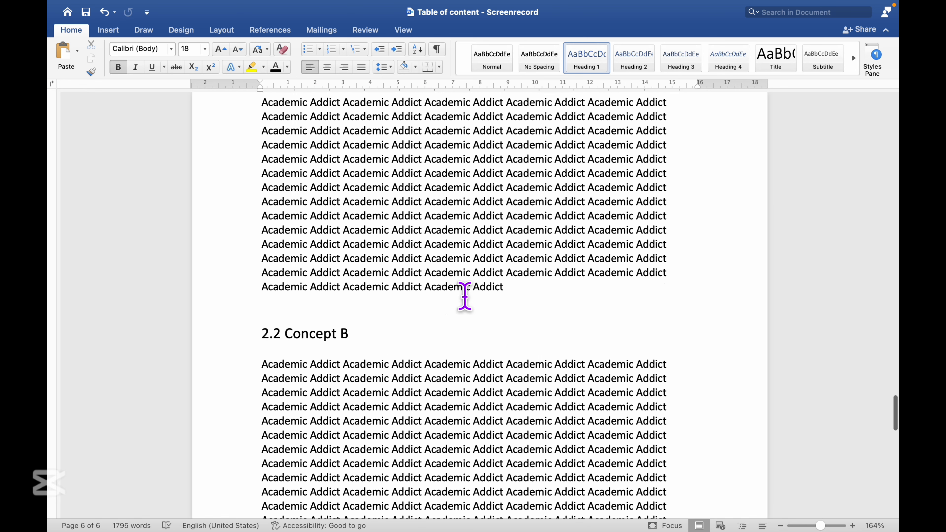
{"action": "scroll", "coordinate": [472, 313], "scroll_direction": "up", "scroll_amount": 15}
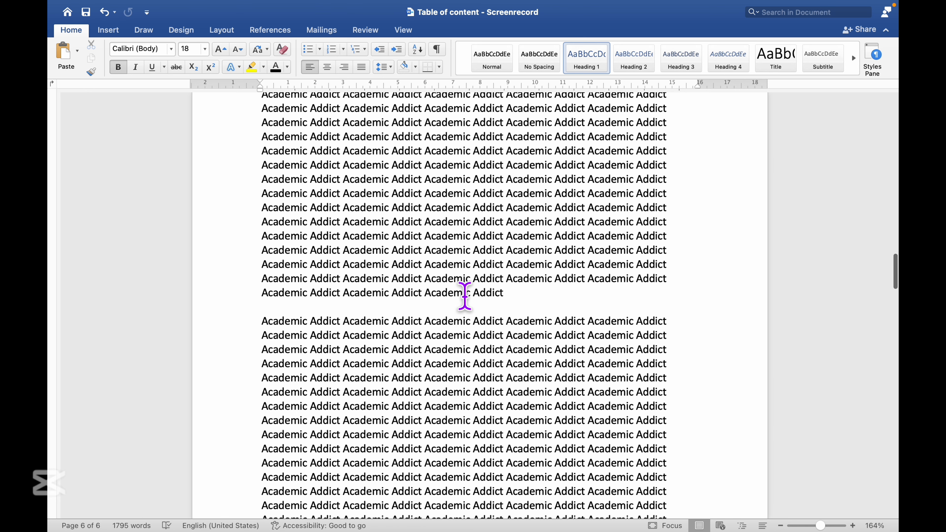
{"action": "scroll", "coordinate": [472, 313], "scroll_direction": "up", "scroll_amount": 15}
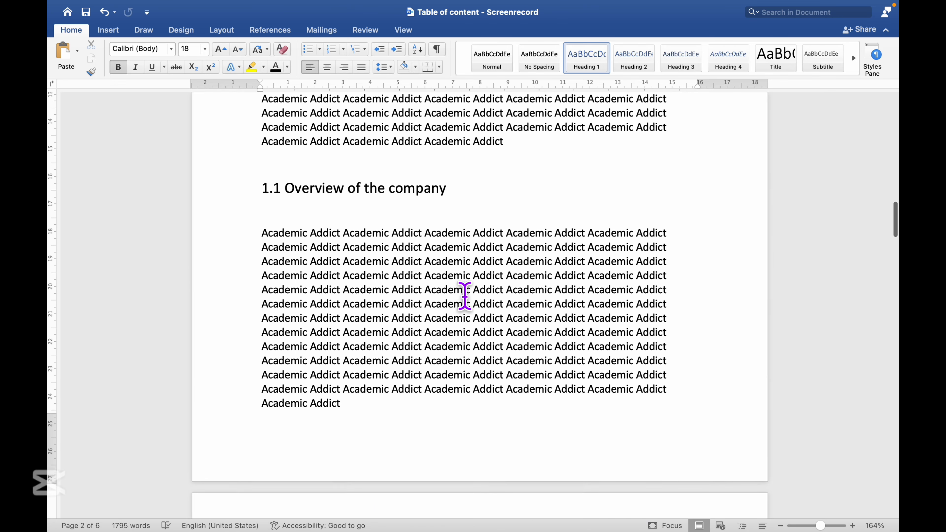
{"action": "scroll", "coordinate": [465, 297], "scroll_direction": "up", "scroll_amount": 5}
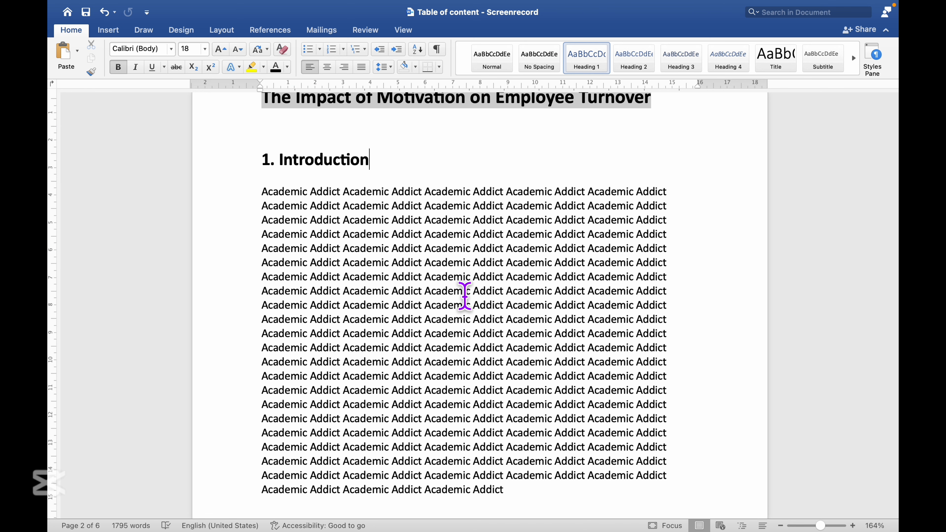
{"action": "scroll", "coordinate": [465, 297], "scroll_direction": "up", "scroll_amount": 3}
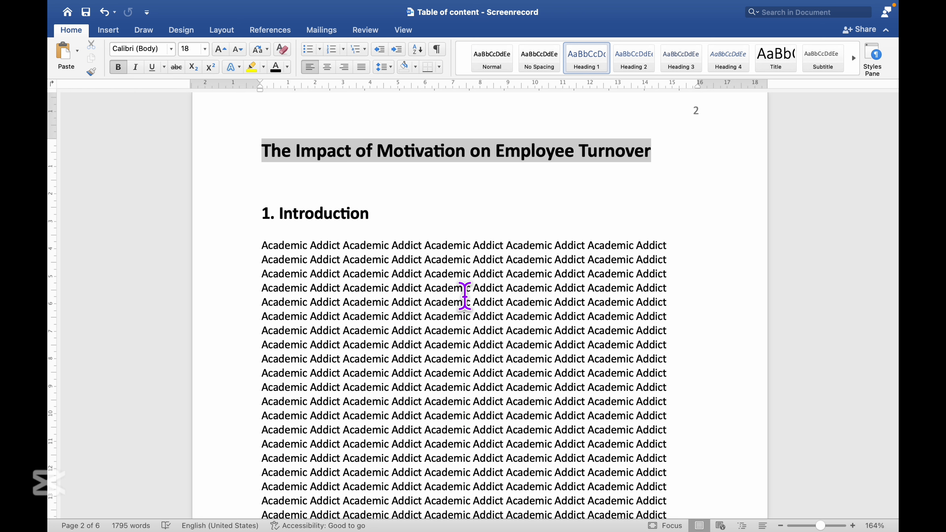
{"action": "scroll", "coordinate": [465, 297], "scroll_direction": "up", "scroll_amount": 5}
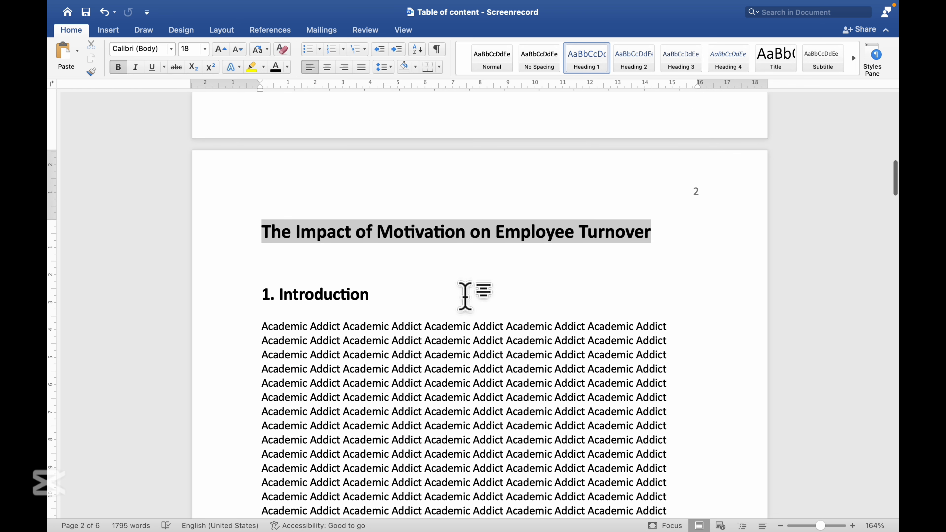
{"action": "scroll", "coordinate": [465, 296], "scroll_direction": "down", "scroll_amount": 1}
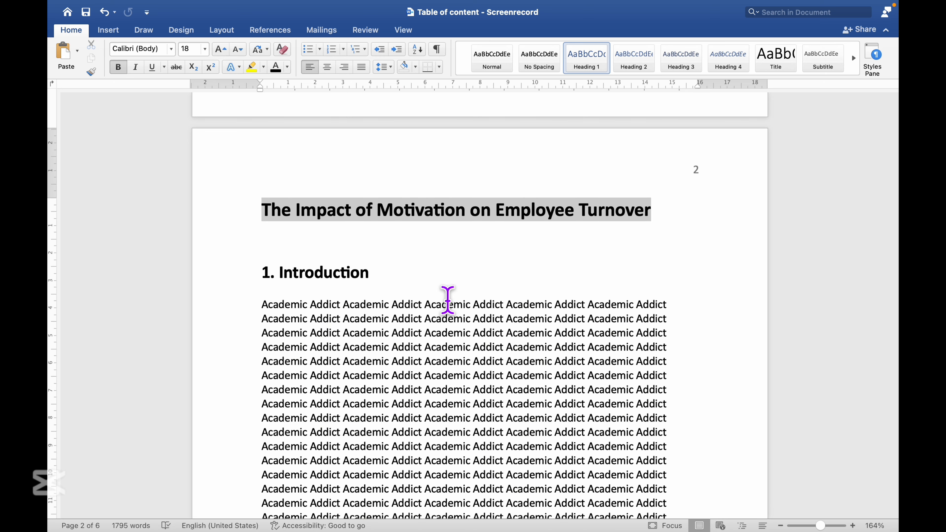
{"action": "scroll", "coordinate": [447, 300], "scroll_direction": "down", "scroll_amount": 6}
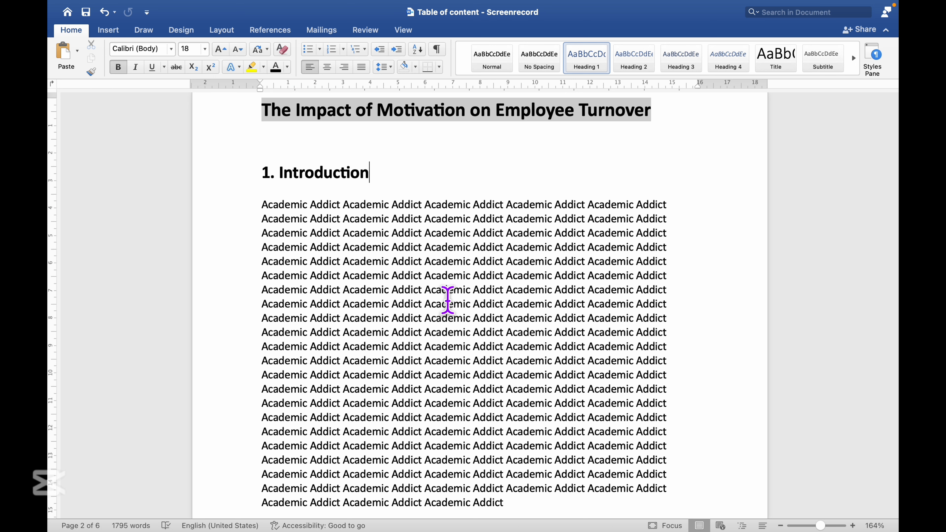
{"action": "scroll", "coordinate": [447, 300], "scroll_direction": "down", "scroll_amount": 1}
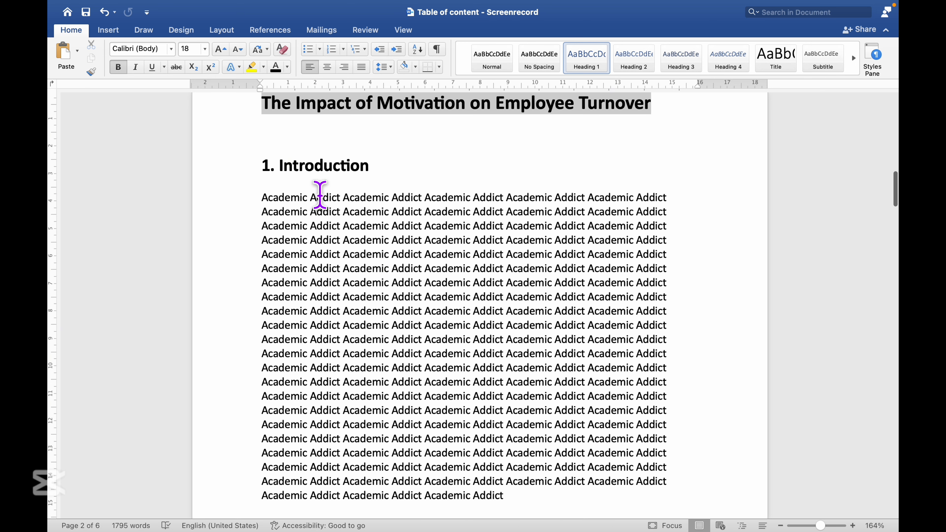
{"action": "scroll", "coordinate": [380, 249], "scroll_direction": "down", "scroll_amount": 1}
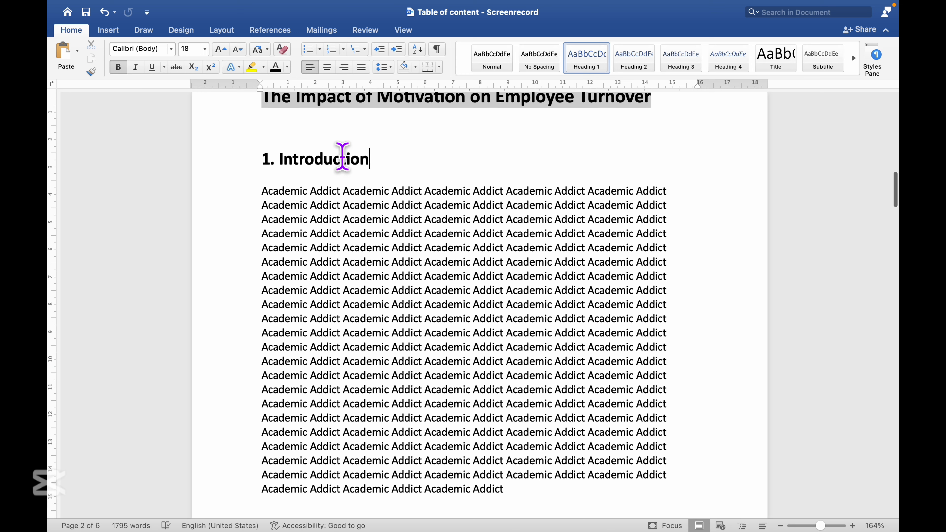
{"action": "scroll", "coordinate": [418, 253], "scroll_direction": "down", "scroll_amount": 10}
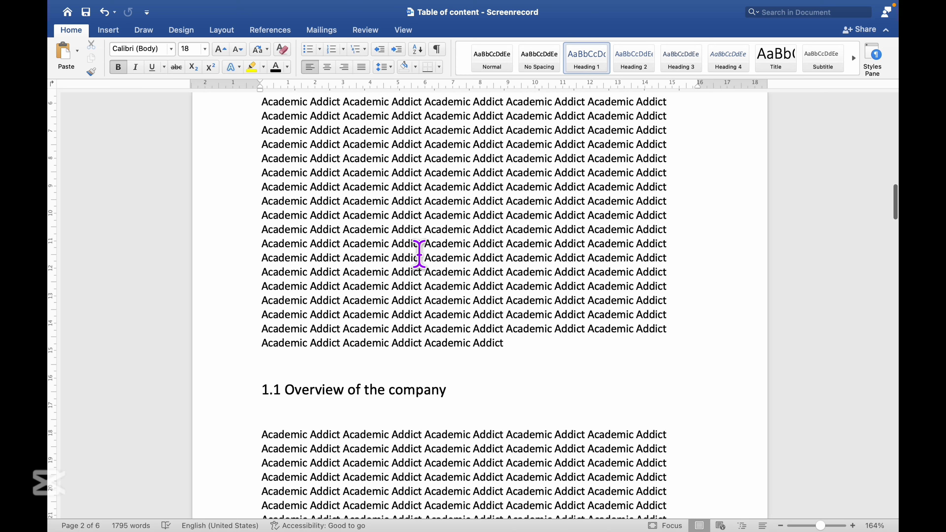
{"action": "scroll", "coordinate": [409, 254], "scroll_direction": "up", "scroll_amount": 6}
{"action": "scroll", "coordinate": [346, 201], "scroll_direction": "up", "scroll_amount": 3}
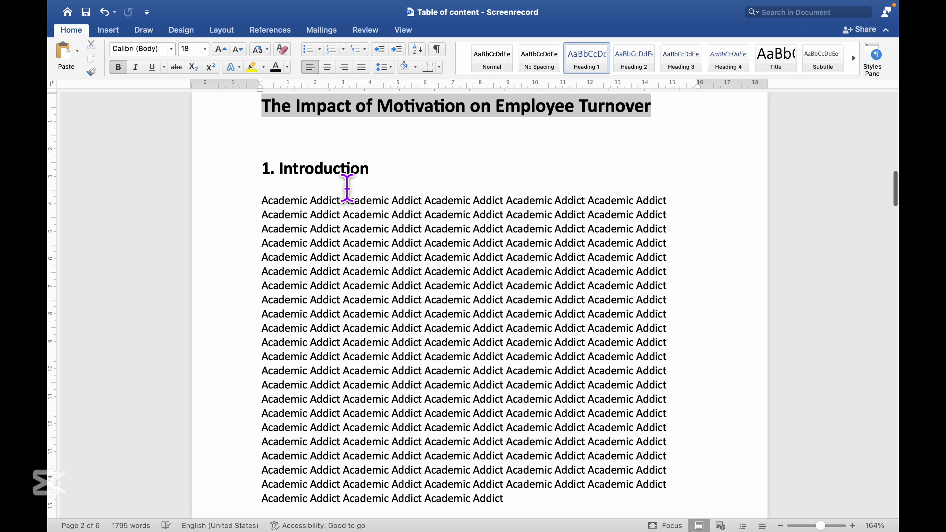
- Review the numbered headings from the Introduction to "3. Application to the study" and return to the Introduction
{"action": "scroll", "coordinate": [363, 196], "scroll_direction": "down", "scroll_amount": 15}
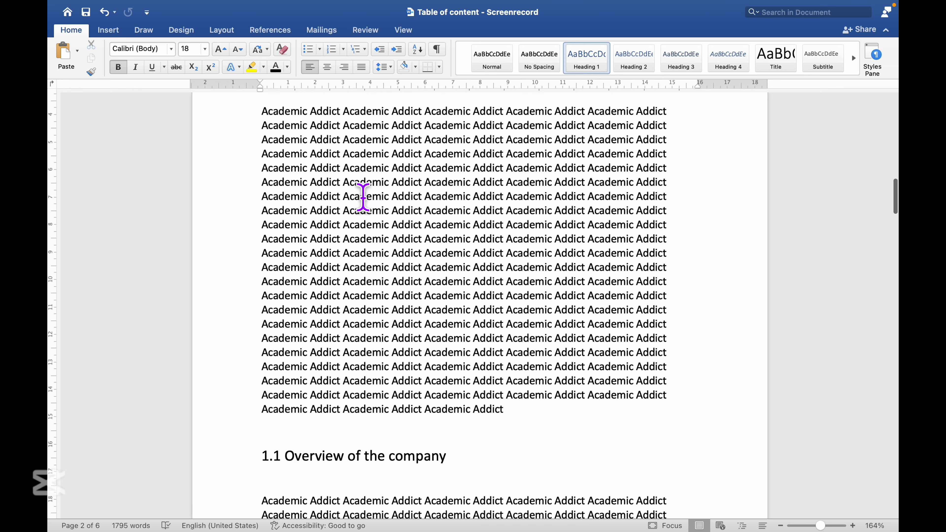
{"action": "scroll", "coordinate": [364, 202], "scroll_direction": "down", "scroll_amount": 1}
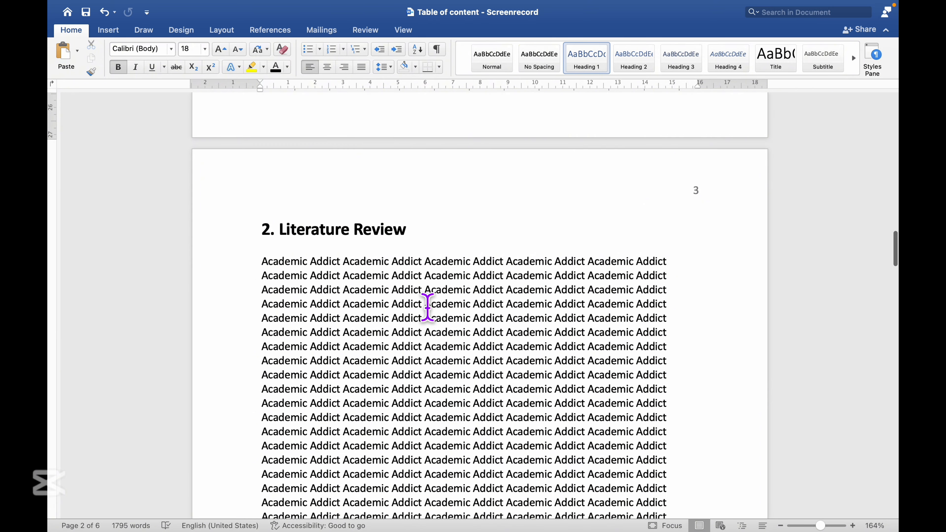
{"action": "scroll", "coordinate": [428, 307], "scroll_direction": "down", "scroll_amount": 20}
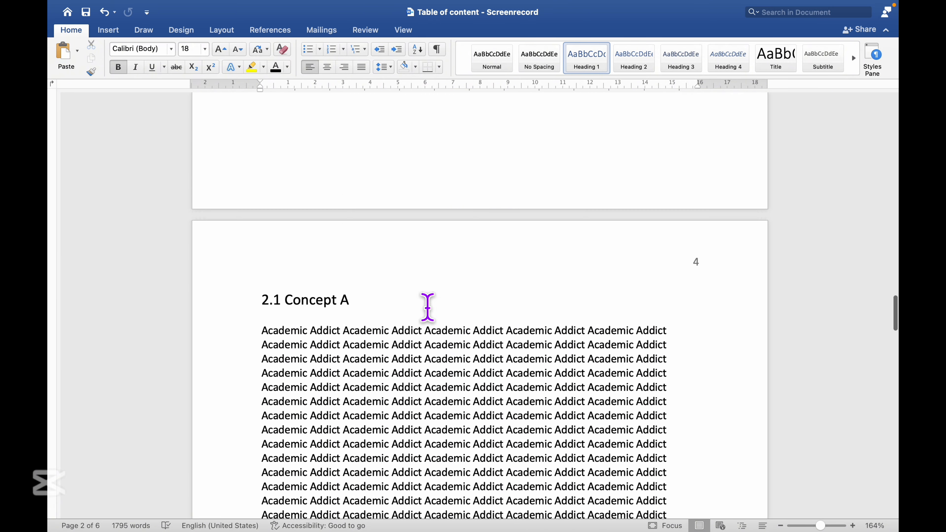
{"action": "scroll", "coordinate": [428, 307], "scroll_direction": "down", "scroll_amount": 20}
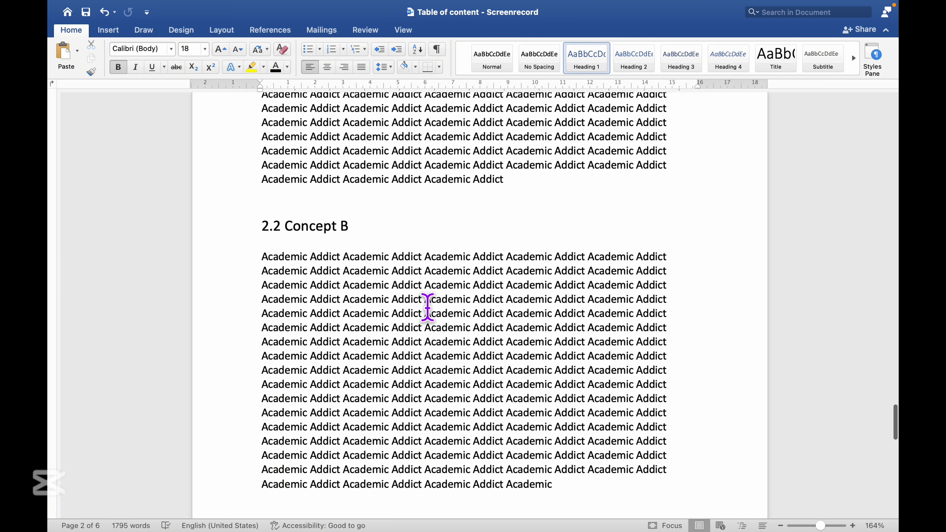
{"action": "scroll", "coordinate": [427, 307], "scroll_direction": "down", "scroll_amount": 15}
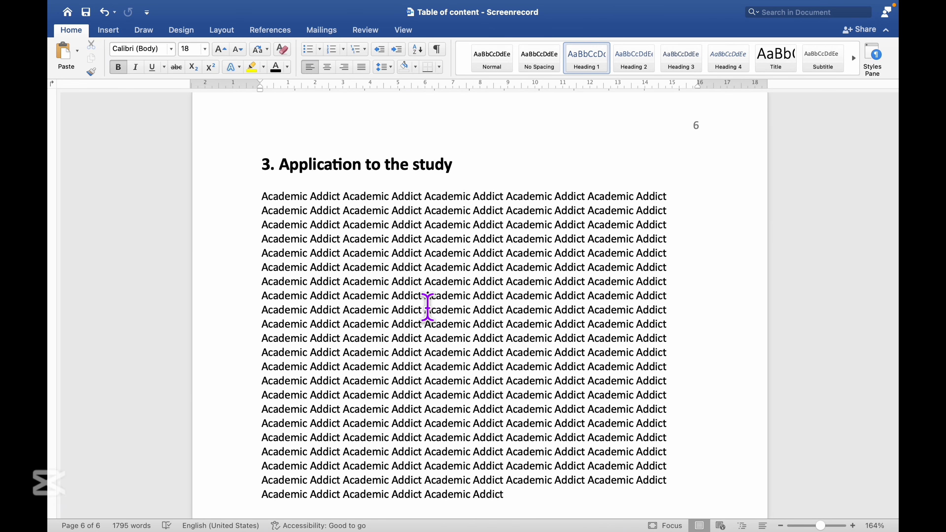
{"action": "scroll", "coordinate": [428, 307], "scroll_direction": "up", "scroll_amount": 20}
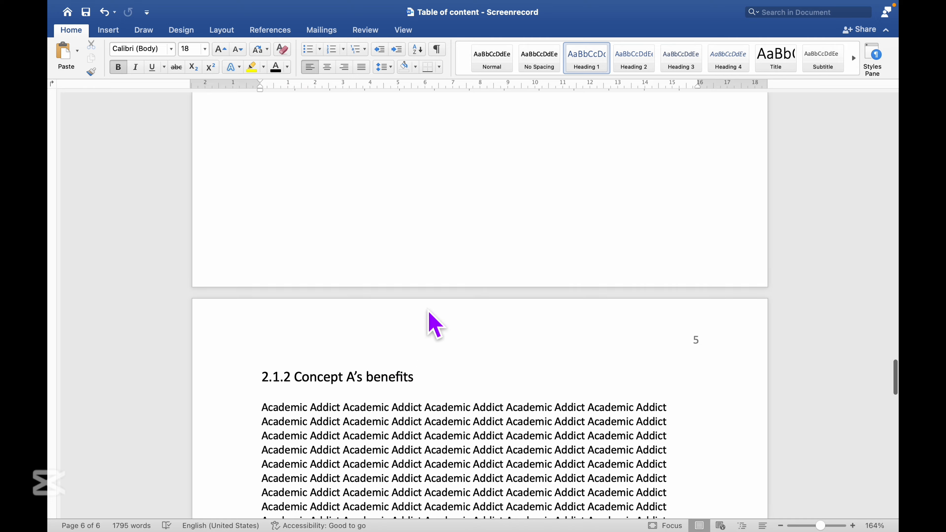
{"action": "scroll", "coordinate": [428, 312], "scroll_direction": "up", "scroll_amount": 20}
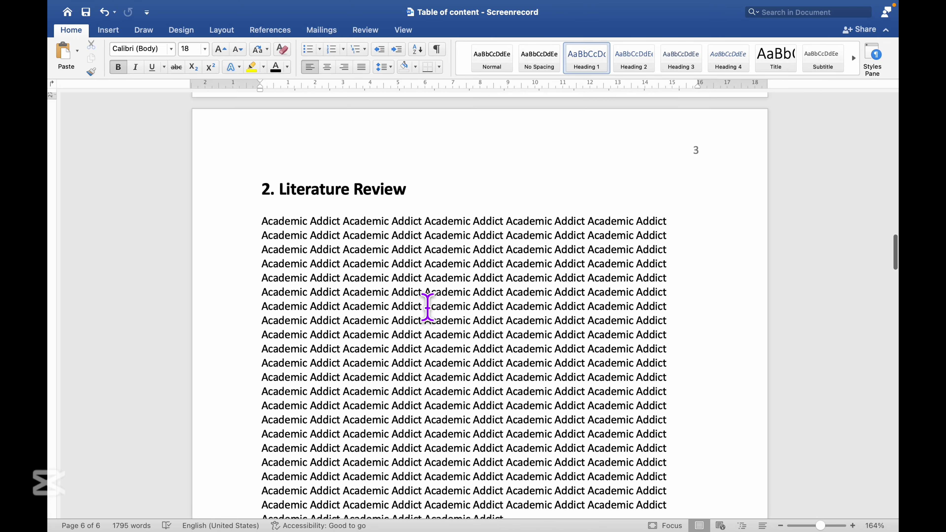
{"action": "scroll", "coordinate": [359, 276], "scroll_direction": "up", "scroll_amount": 20}
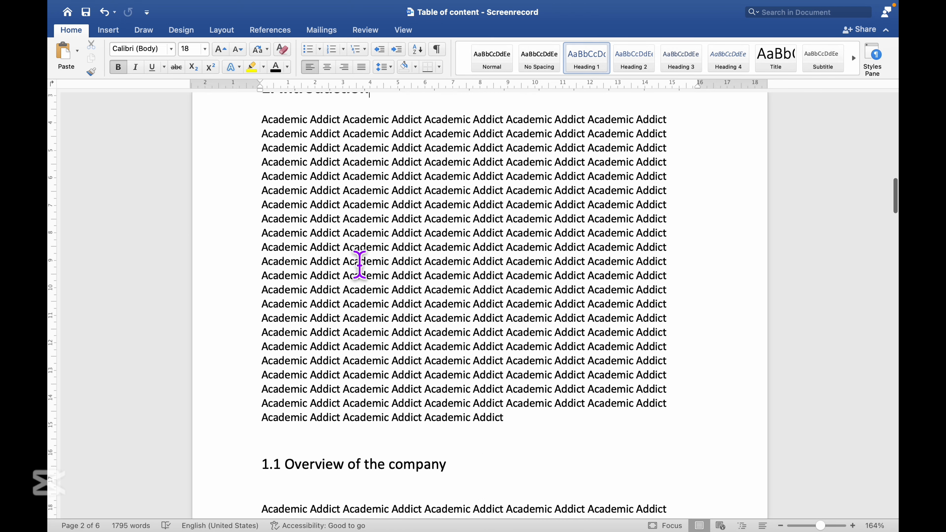
- Compare the main heading "1. Introduction" with its subheading "1.1 Overview of the company"
{"action": "scroll", "coordinate": [359, 264], "scroll_direction": "up", "scroll_amount": 8}
{"action": "scroll", "coordinate": [357, 263], "scroll_direction": "down", "scroll_amount": 10}
{"action": "scroll", "coordinate": [346, 268], "scroll_direction": "up", "scroll_amount": 4}
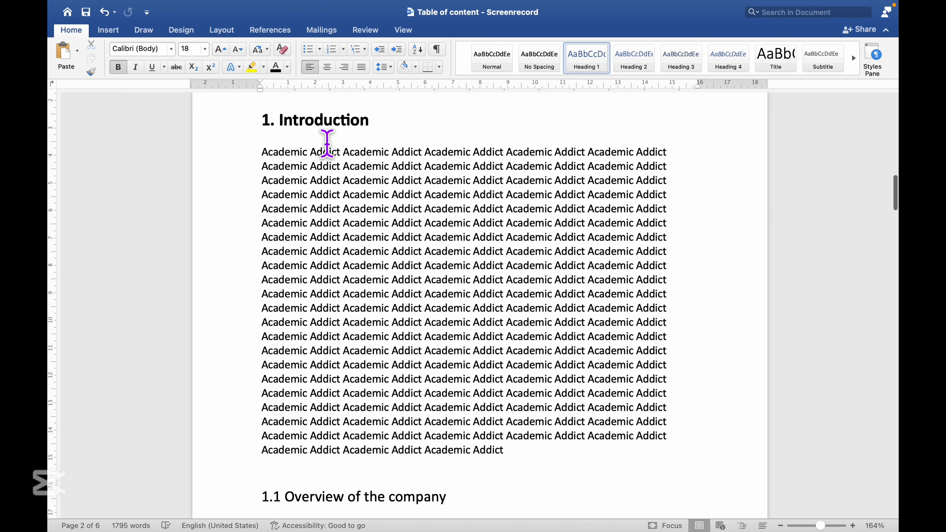
{"action": "scroll", "coordinate": [357, 244], "scroll_direction": "down", "scroll_amount": 8}
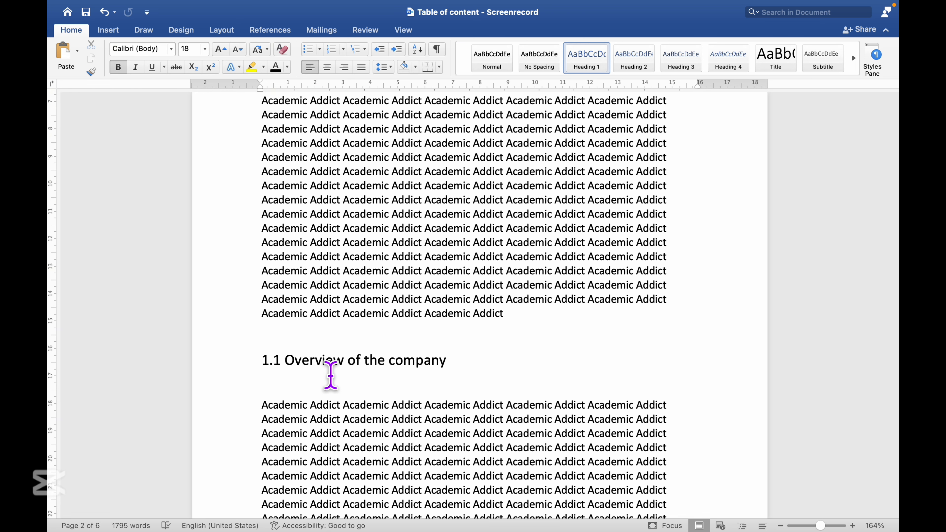
{"action": "scroll", "coordinate": [331, 375], "scroll_direction": "up", "scroll_amount": 14}
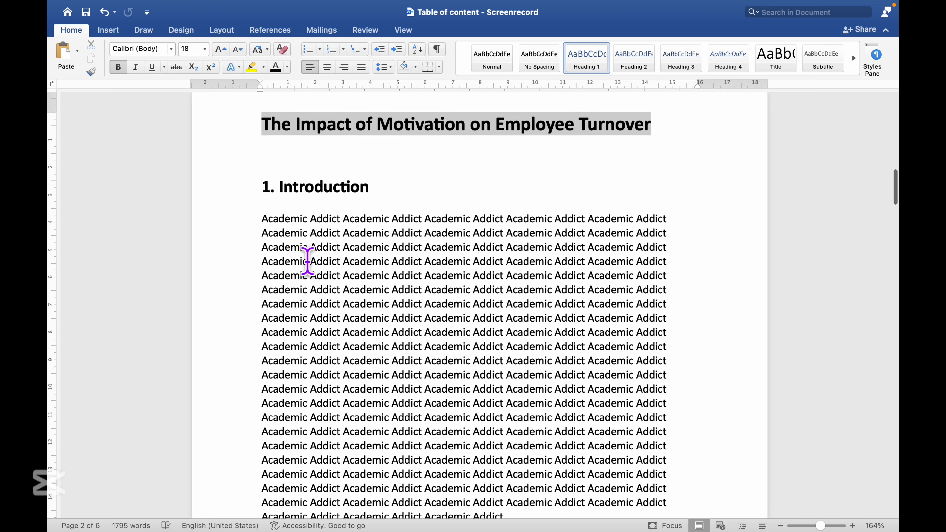
{"action": "scroll", "coordinate": [343, 241], "scroll_direction": "down", "scroll_amount": 14}
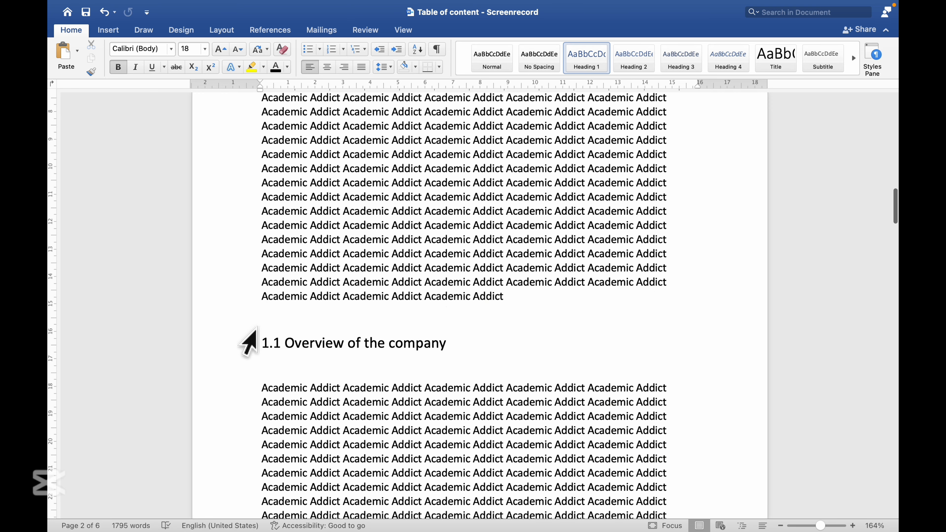
{"action": "scroll", "coordinate": [304, 345], "scroll_direction": "down", "scroll_amount": 12}
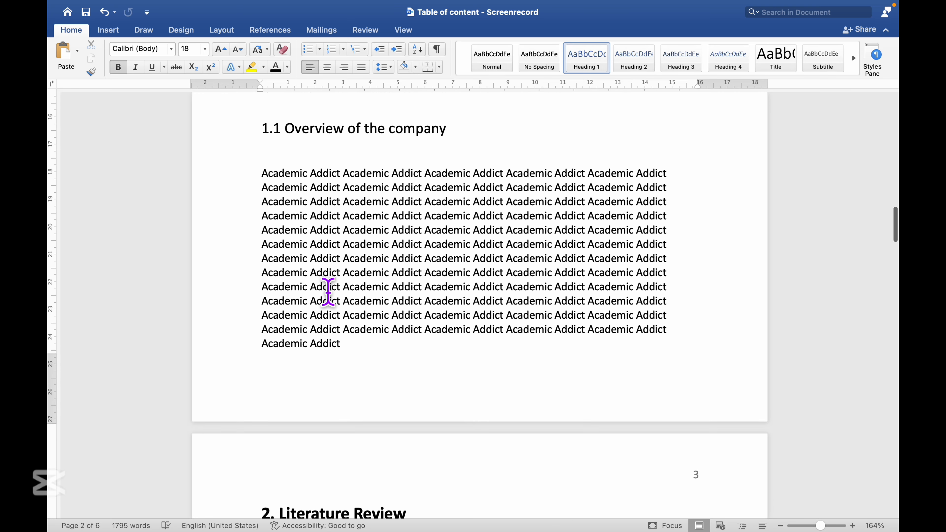
{"action": "scroll", "coordinate": [330, 229], "scroll_direction": "down", "scroll_amount": 1}
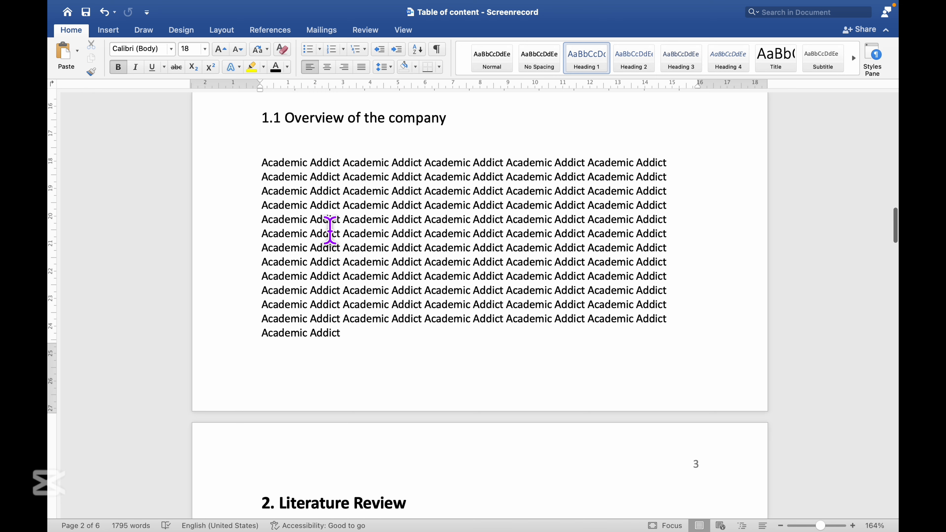
- Examine the heading hierarchy of the Literature Review section, covering 2.1 Concept A and 2.1.1 Concept A's Factors
{"action": "scroll", "coordinate": [329, 229], "scroll_direction": "down", "scroll_amount": 20}
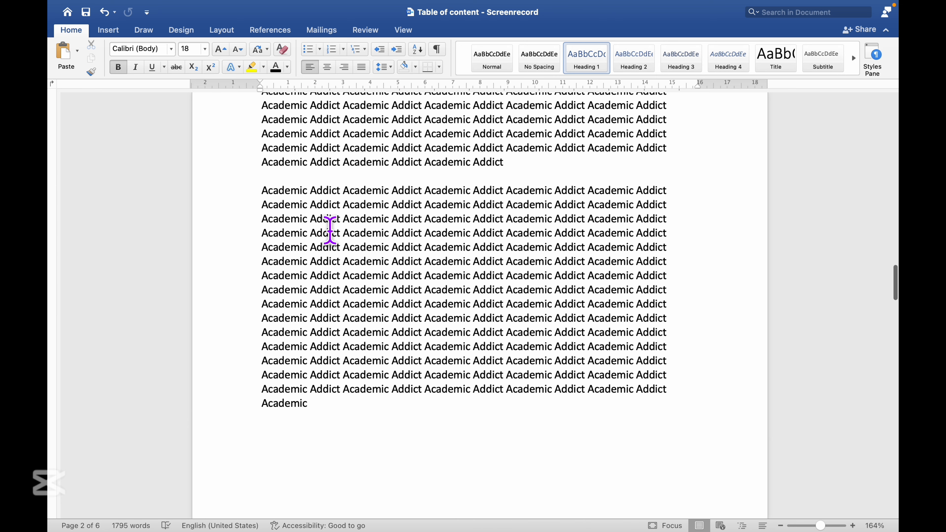
{"action": "scroll", "coordinate": [329, 230], "scroll_direction": "up", "scroll_amount": 7}
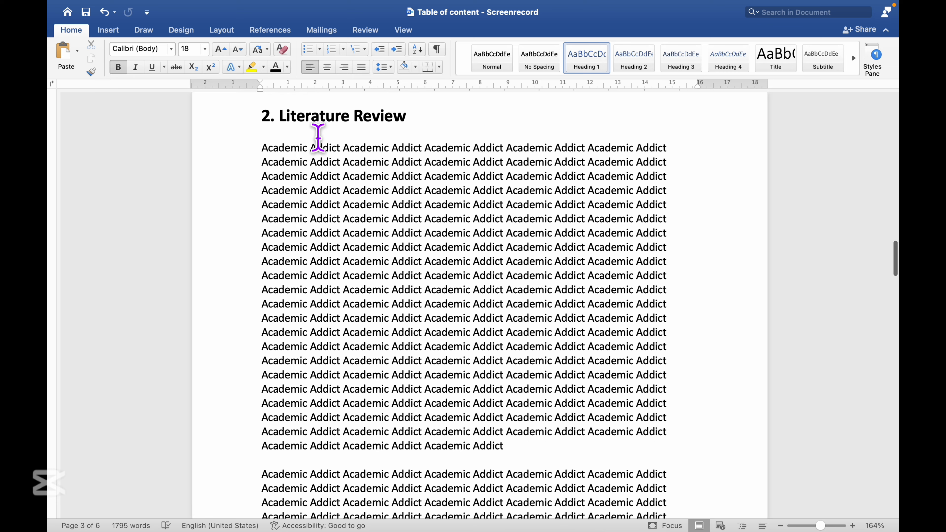
{"action": "scroll", "coordinate": [370, 254], "scroll_direction": "down", "scroll_amount": 12}
{"action": "scroll", "coordinate": [371, 254], "scroll_direction": "down", "scroll_amount": 20}
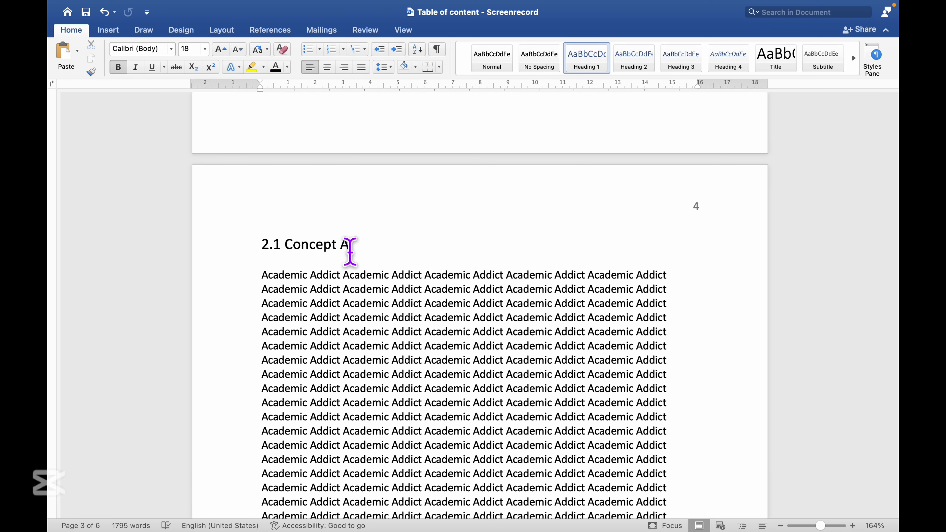
{"action": "scroll", "coordinate": [350, 252], "scroll_direction": "up", "scroll_amount": 20}
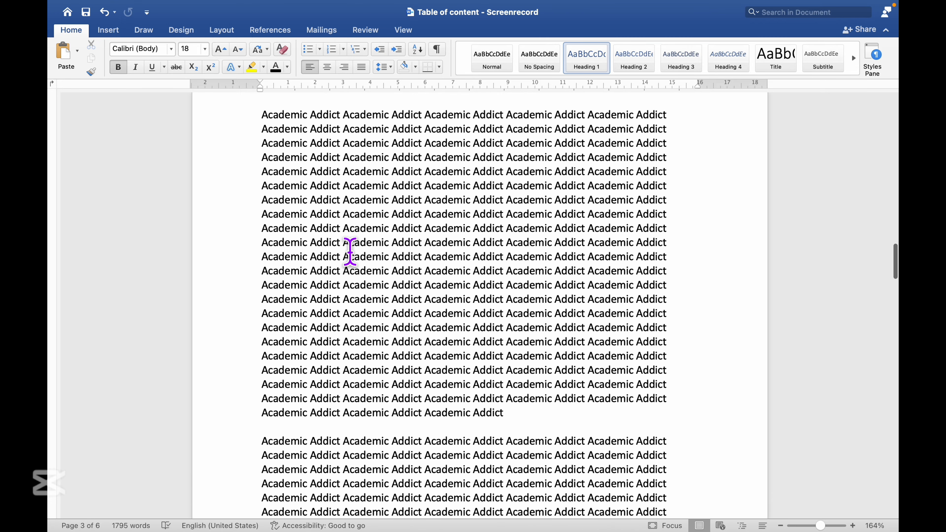
{"action": "scroll", "coordinate": [350, 252], "scroll_direction": "down", "scroll_amount": 20}
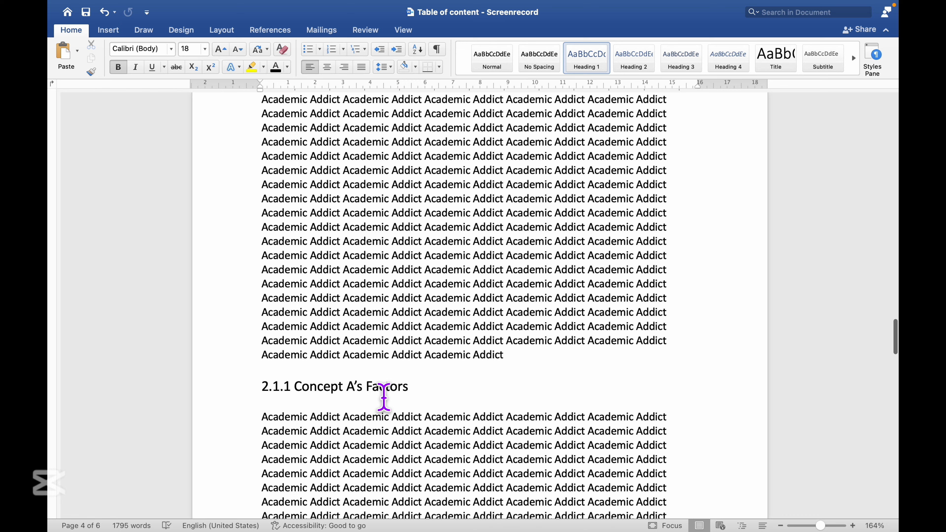
{"action": "scroll", "coordinate": [428, 396], "scroll_direction": "up", "scroll_amount": 1}
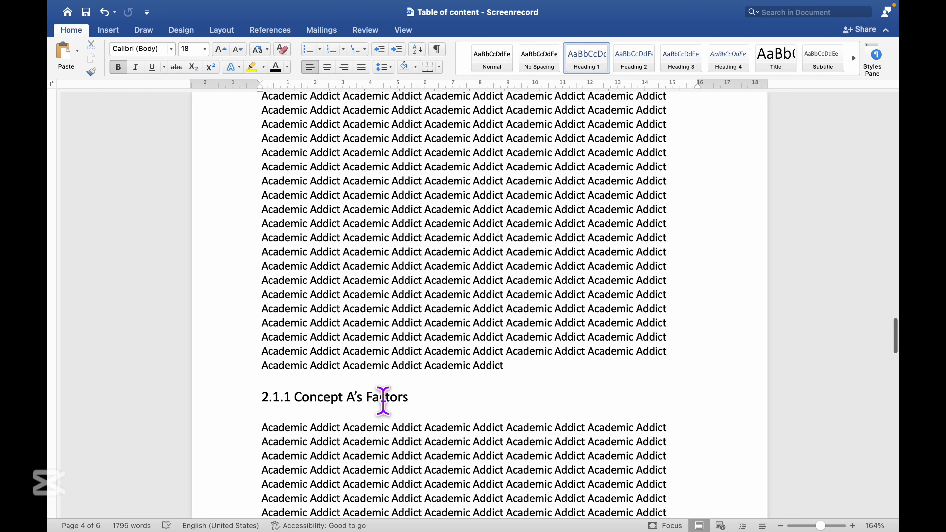
{"action": "scroll", "coordinate": [366, 393], "scroll_direction": "up", "scroll_amount": 10}
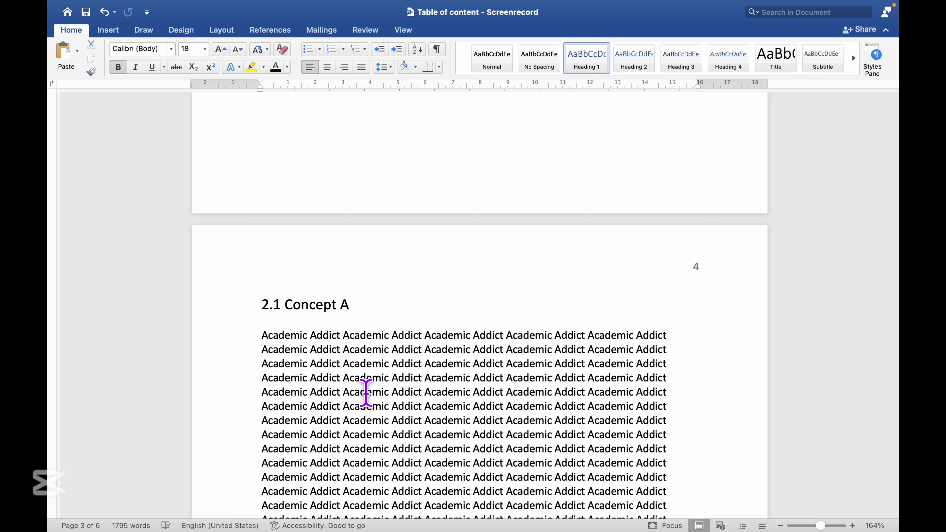
{"action": "scroll", "coordinate": [366, 393], "scroll_direction": "down", "scroll_amount": 15}
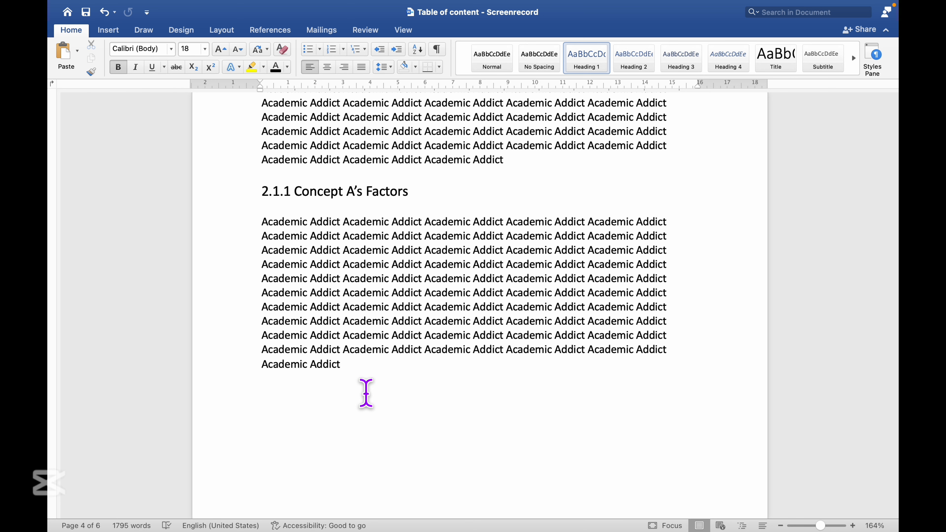
{"action": "scroll", "coordinate": [366, 393], "scroll_direction": "up", "scroll_amount": 20}
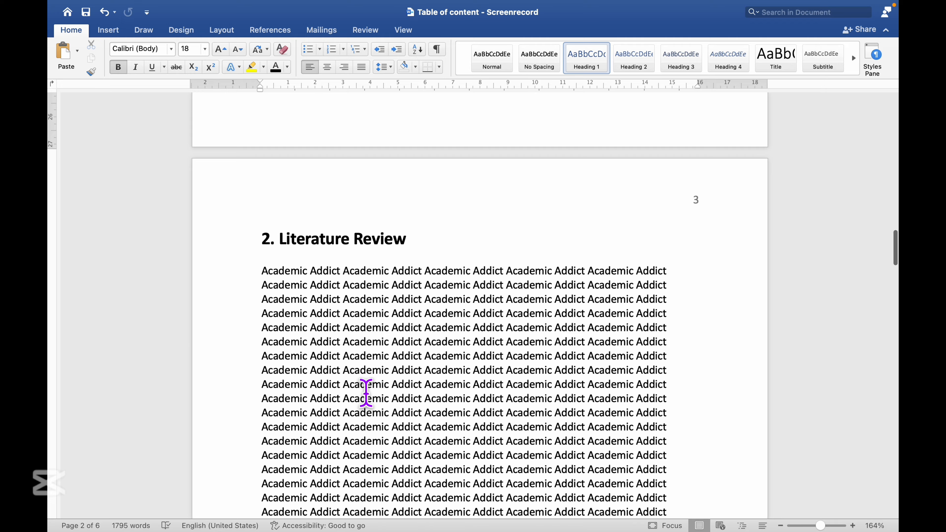
- Apply the Heading 1 style to the four main headings together: Introduction, Literature Review, Application to the study, and Conclusion and recommendation
{"action": "scroll", "coordinate": [366, 393], "scroll_direction": "up", "scroll_amount": 20}
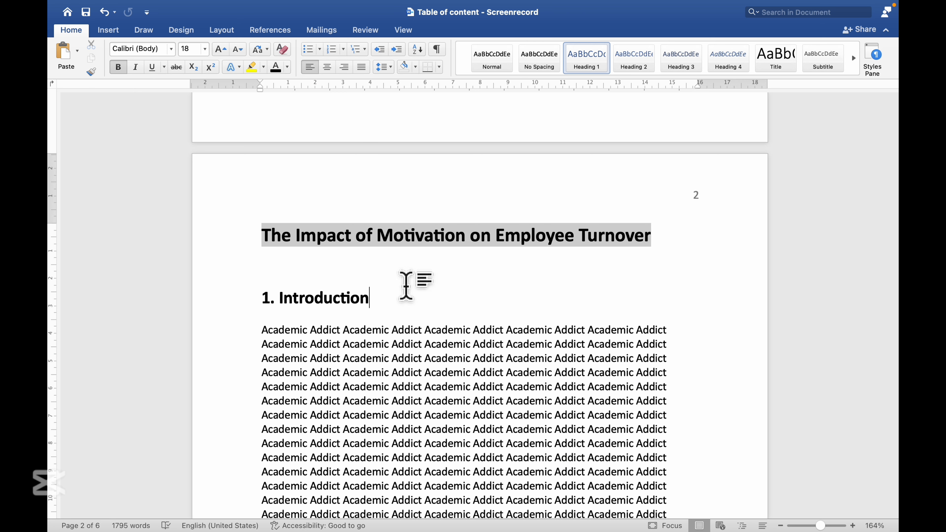
{"action": "left_click_drag", "start_coordinate": [406, 285], "coordinate": [265, 296]}
{"action": "scroll", "coordinate": [362, 318], "scroll_direction": "down", "scroll_amount": 20}
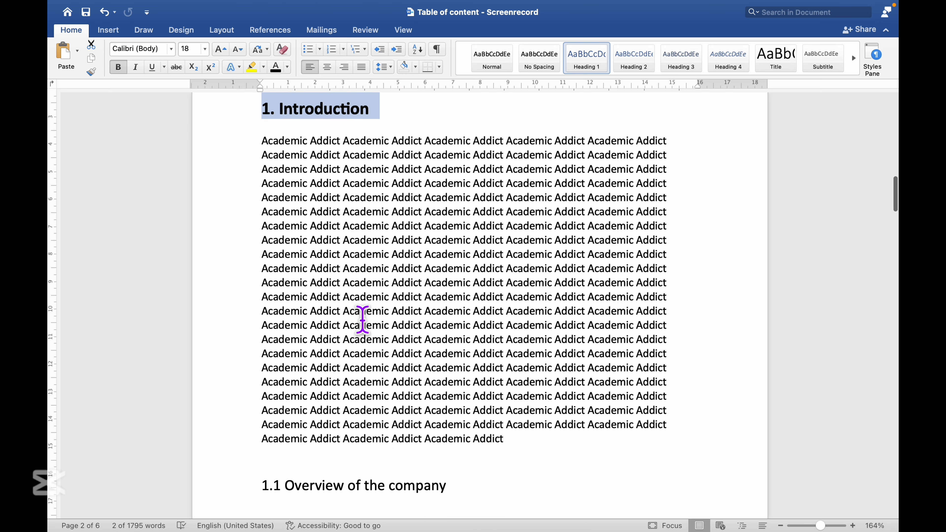
{"action": "scroll", "coordinate": [369, 335], "scroll_direction": "down", "scroll_amount": 3}
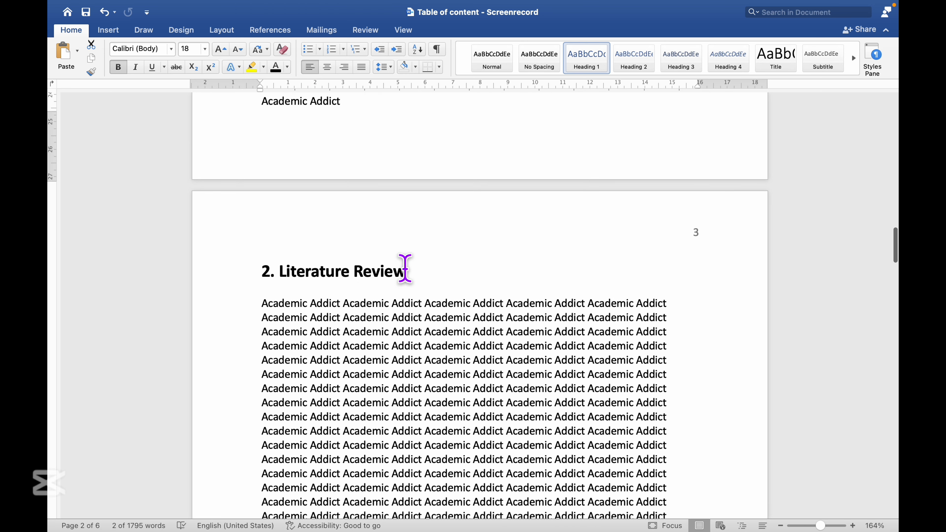
{"action": "left_click_drag", "start_coordinate": [405, 268], "coordinate": [239, 286]}
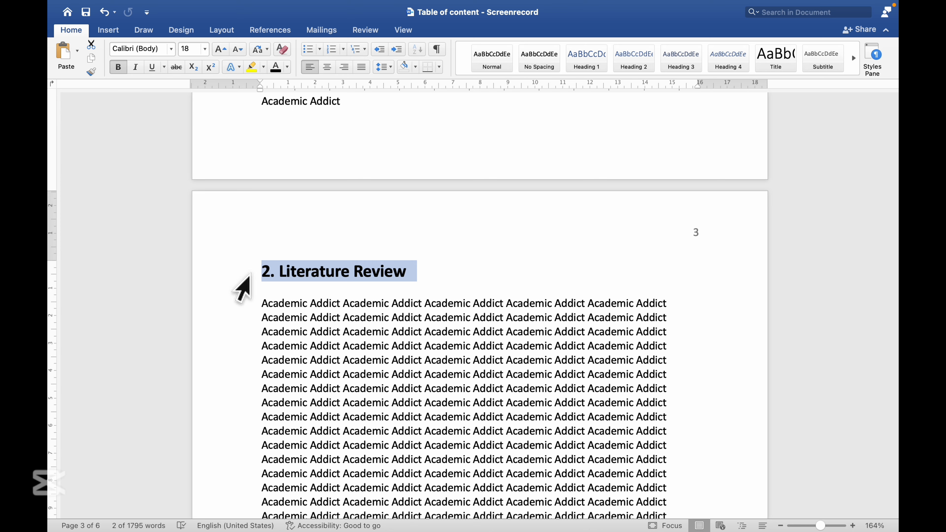
{"action": "scroll", "coordinate": [376, 316], "scroll_direction": "down", "scroll_amount": 20}
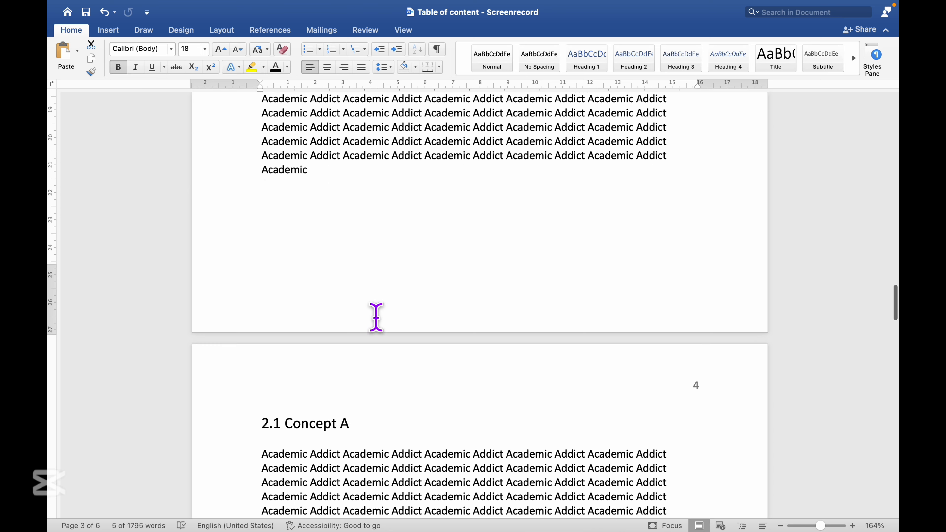
{"action": "scroll", "coordinate": [376, 323], "scroll_direction": "down", "scroll_amount": 20}
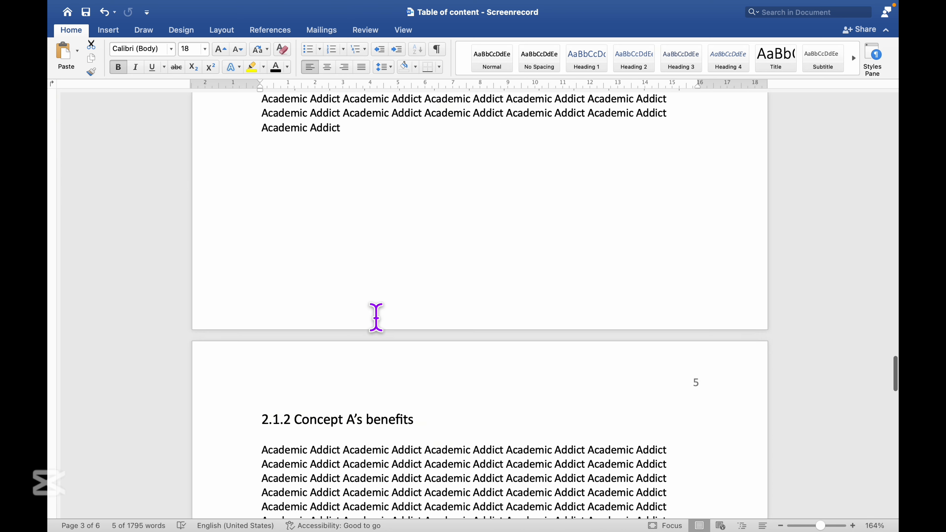
{"action": "scroll", "coordinate": [376, 316], "scroll_direction": "down", "scroll_amount": 20}
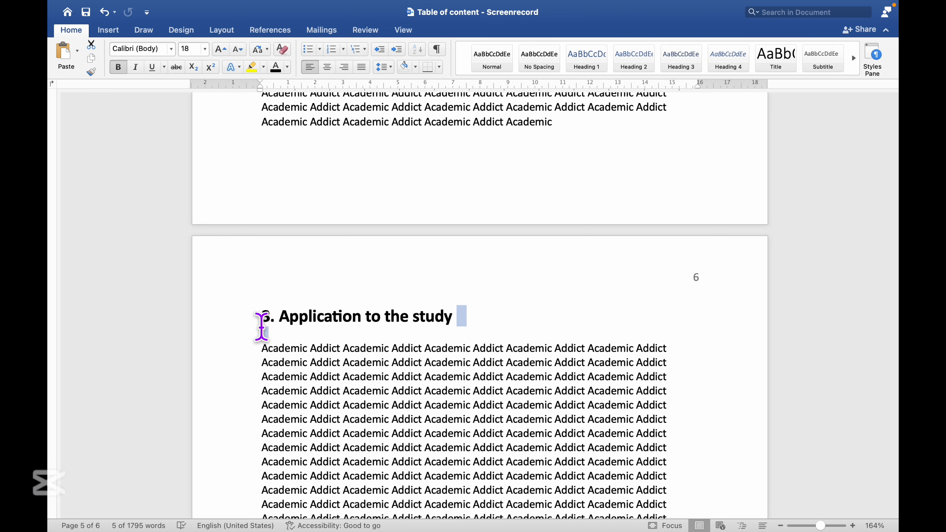
{"action": "scroll", "coordinate": [417, 376], "scroll_direction": "down", "scroll_amount": 20}
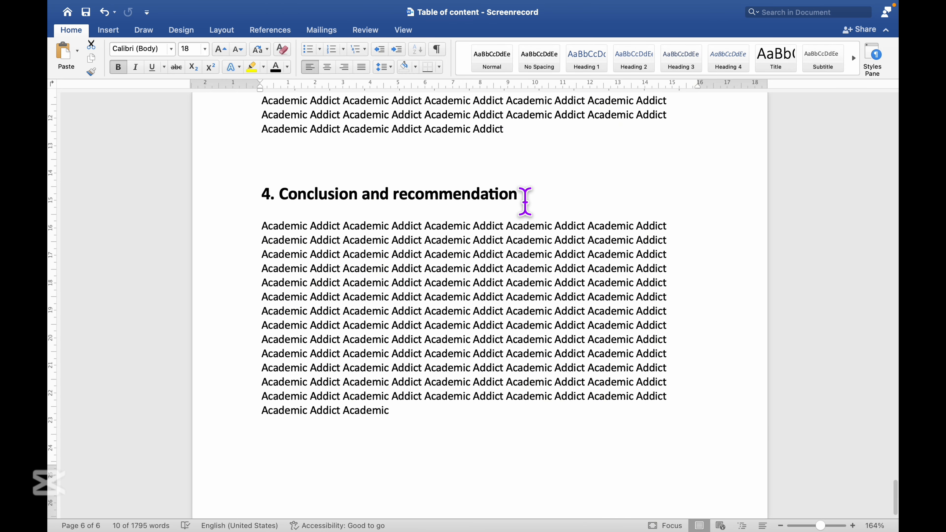
{"action": "left_click_drag", "start_coordinate": [525, 202], "coordinate": [243, 179]}
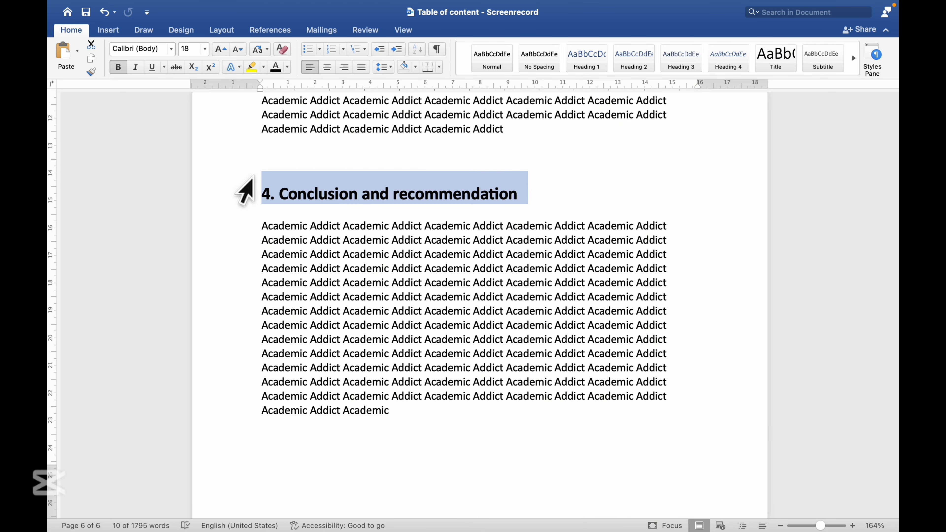
{"action": "scroll", "coordinate": [453, 261], "scroll_direction": "up", "scroll_amount": 15}
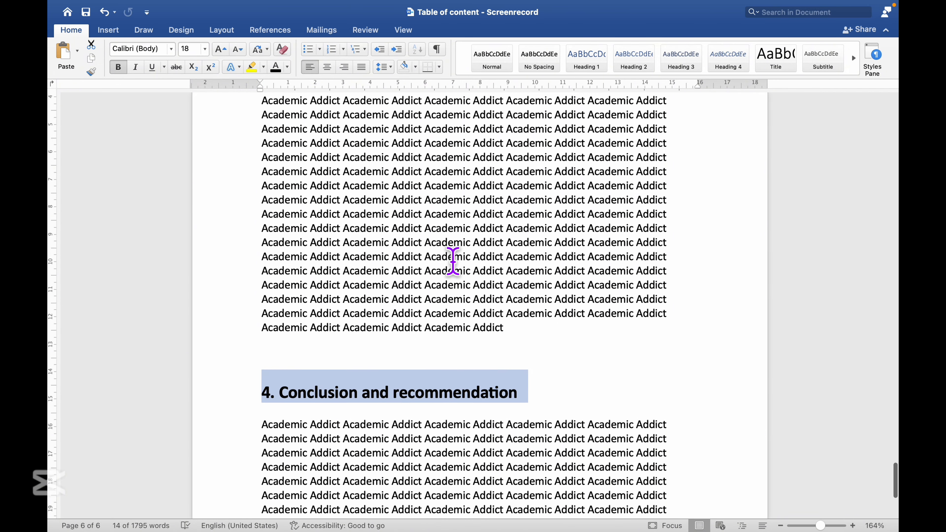
{"action": "scroll", "coordinate": [454, 265], "scroll_direction": "up", "scroll_amount": 20}
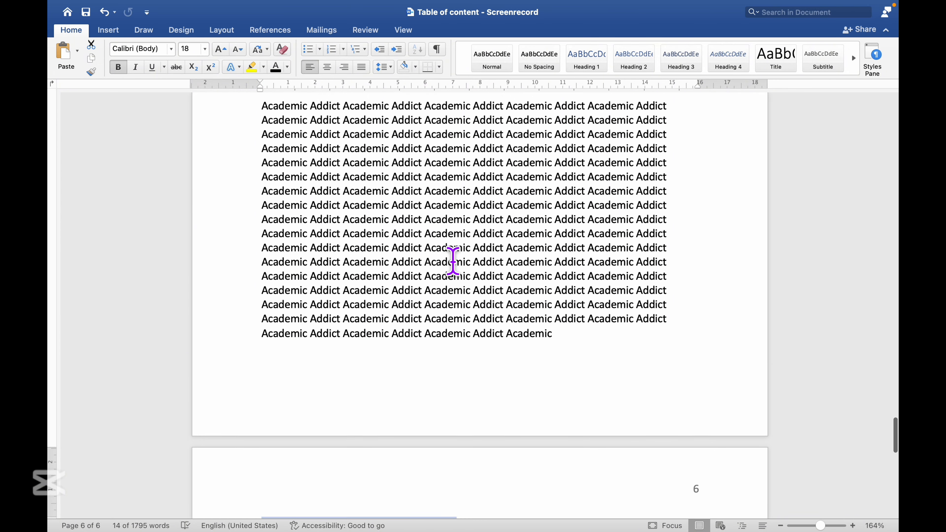
{"action": "scroll", "coordinate": [453, 260], "scroll_direction": "up", "scroll_amount": 20}
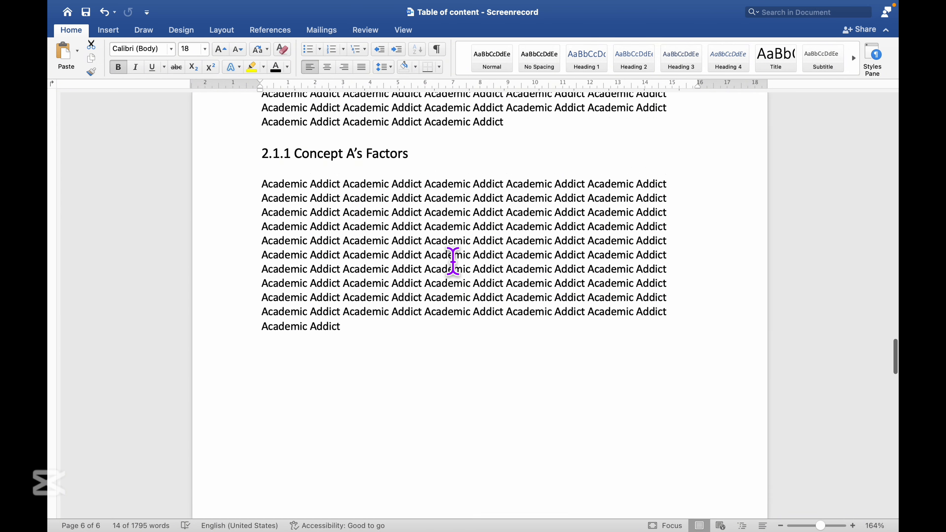
{"action": "scroll", "coordinate": [452, 260], "scroll_direction": "up", "scroll_amount": 20}
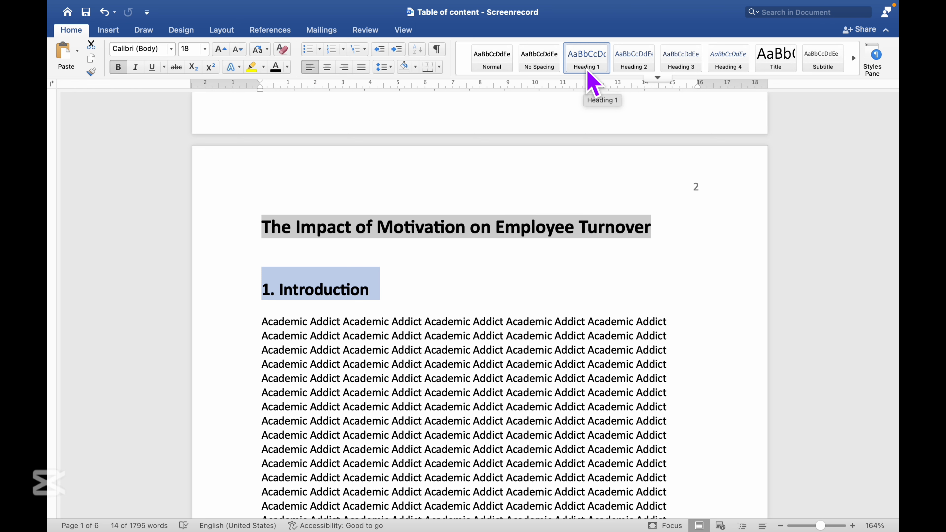
{"action": "left_click", "coordinate": [593, 64]}
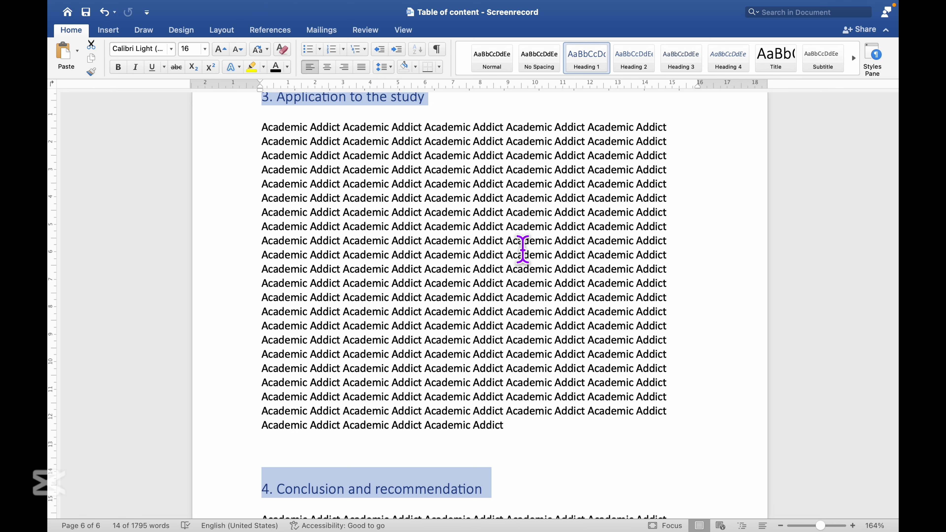
- Check how the main headings look in the Heading 1 style, from "4. Conclusion and recommendation" back to "1. Introduction"
{"action": "scroll", "coordinate": [523, 249], "scroll_direction": "down", "scroll_amount": 3}
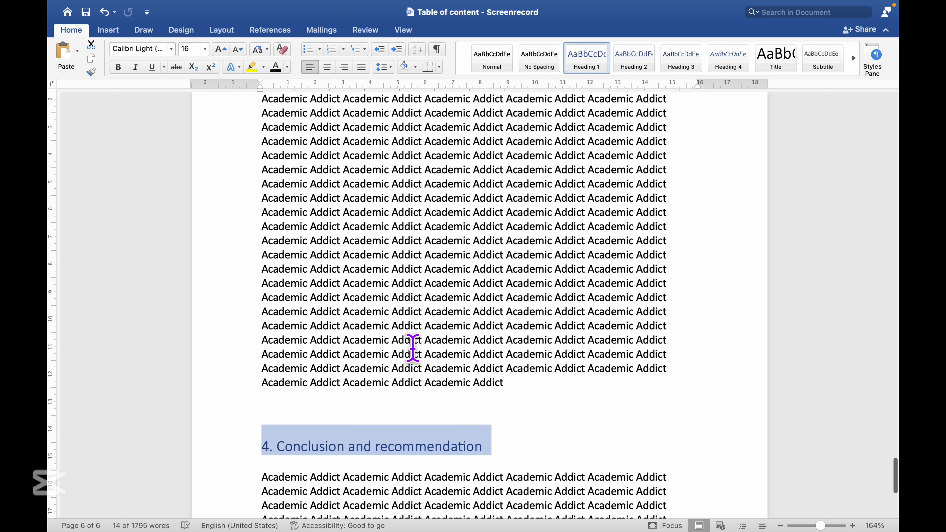
{"action": "scroll", "coordinate": [413, 348], "scroll_direction": "up", "scroll_amount": 10}
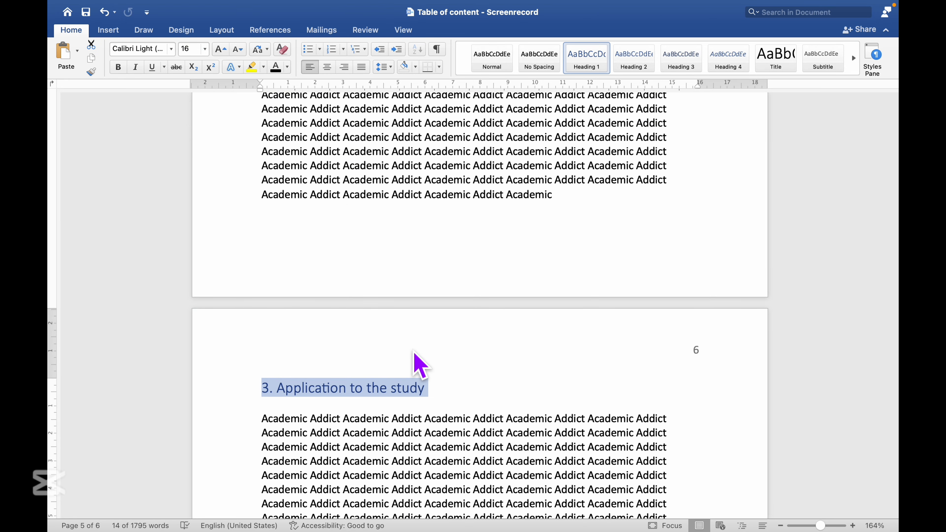
{"action": "scroll", "coordinate": [414, 353], "scroll_direction": "up", "scroll_amount": 15}
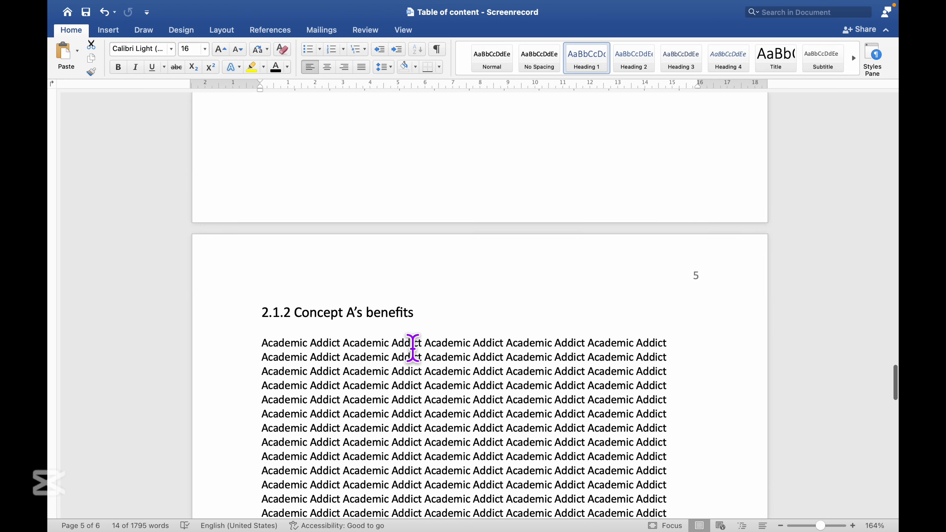
{"action": "scroll", "coordinate": [327, 304], "scroll_direction": "up", "scroll_amount": 17}
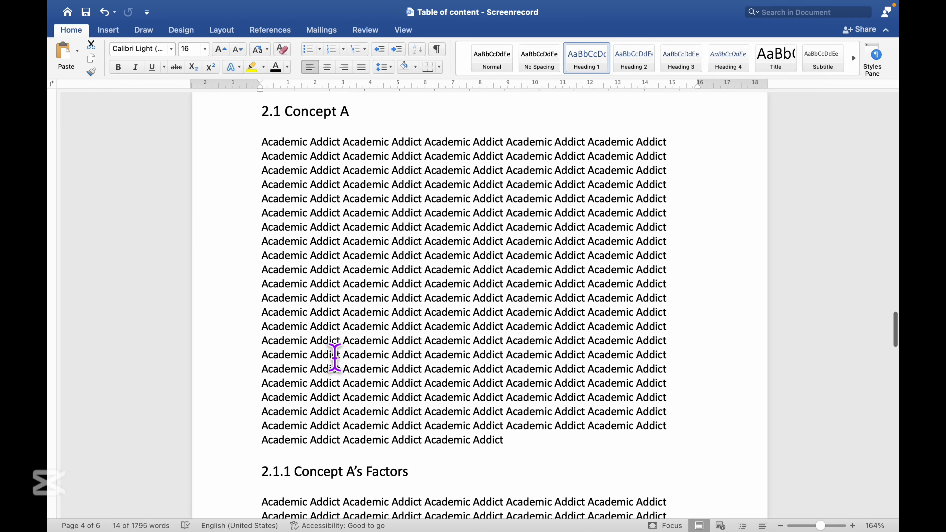
{"action": "scroll", "coordinate": [335, 361], "scroll_direction": "up", "scroll_amount": 20}
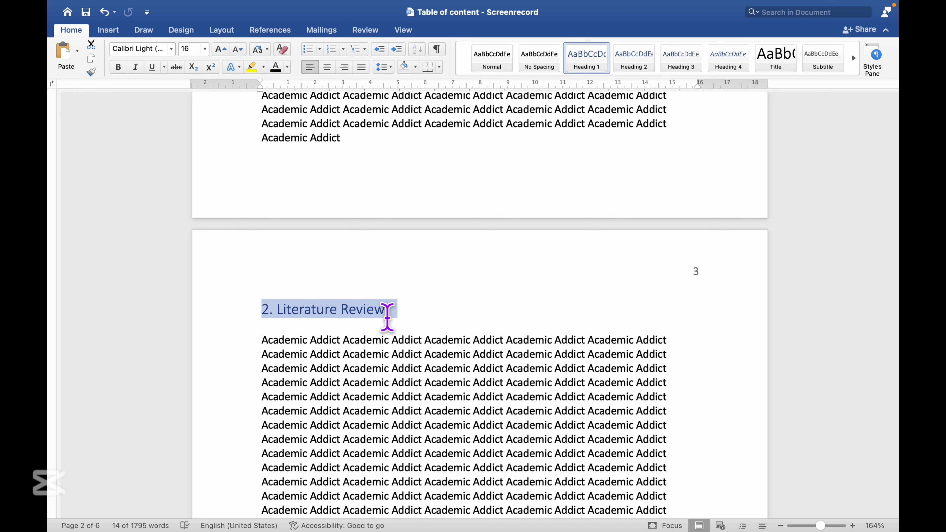
{"action": "scroll", "coordinate": [387, 317], "scroll_direction": "up", "scroll_amount": 15}
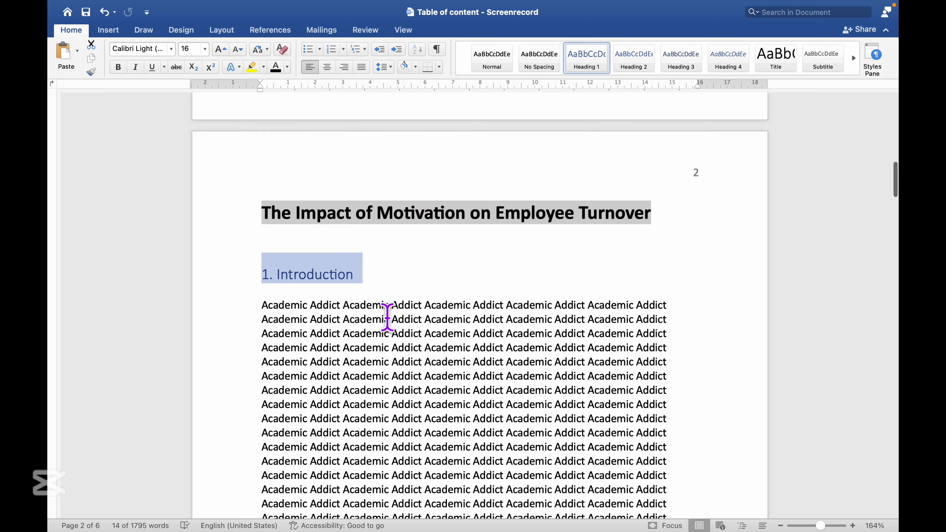
{"action": "scroll", "coordinate": [387, 316], "scroll_direction": "down", "scroll_amount": 10}
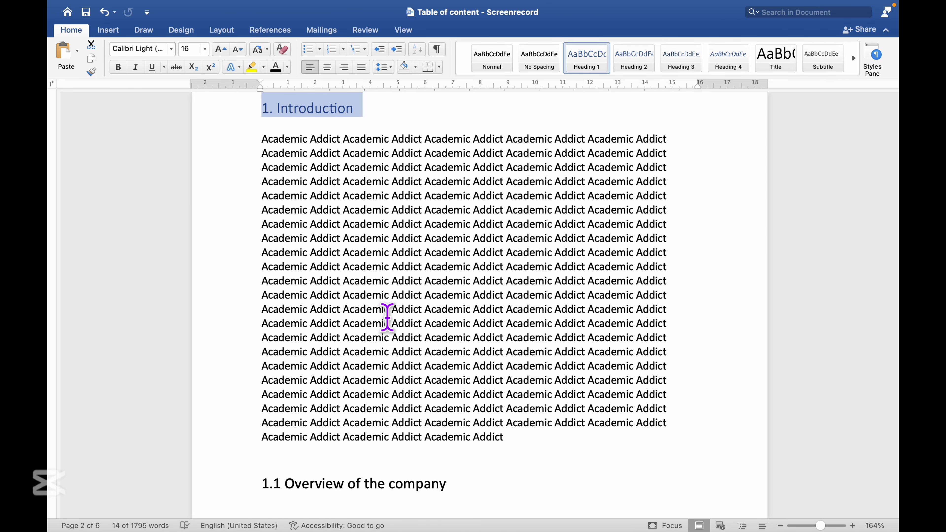
- Format the four selected main headings in Calibri (Body), black, bold, at size 18
{"action": "left_click", "coordinate": [171, 48]}
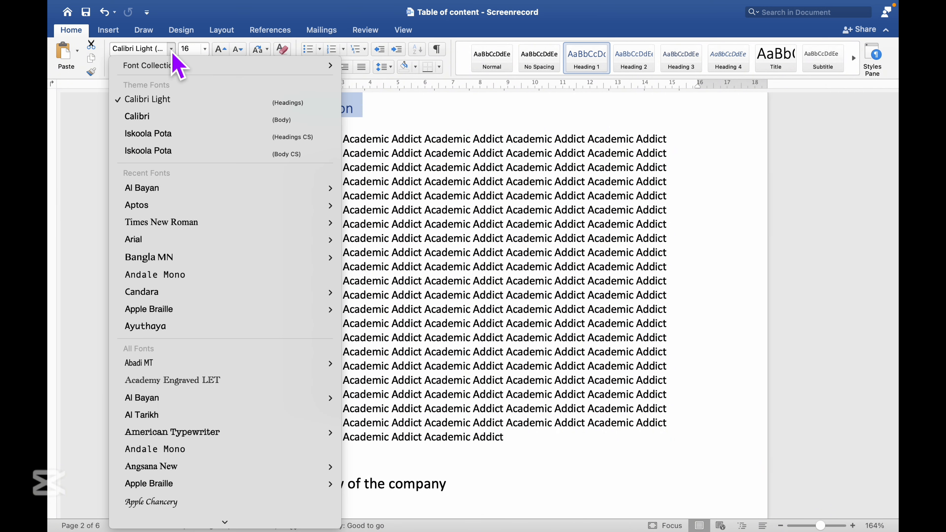
{"action": "left_click", "coordinate": [188, 118]}
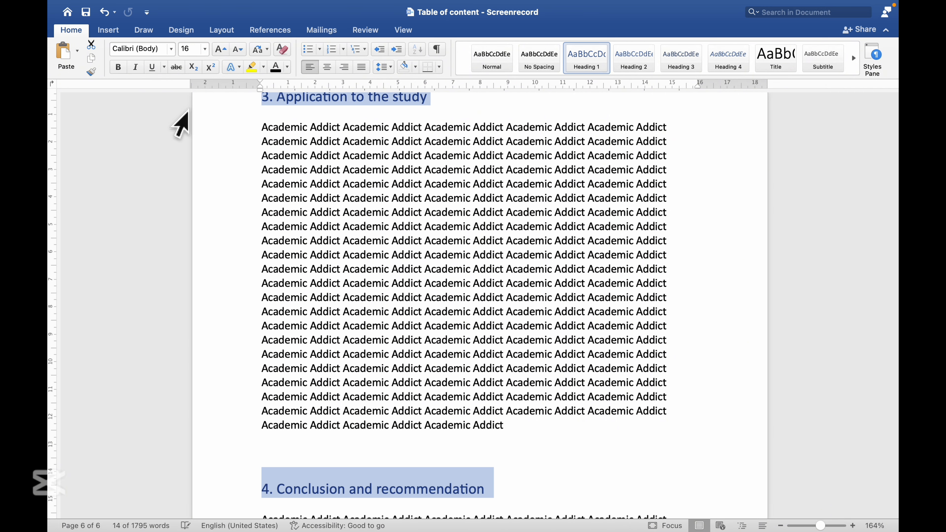
{"action": "left_click", "coordinate": [275, 66]}
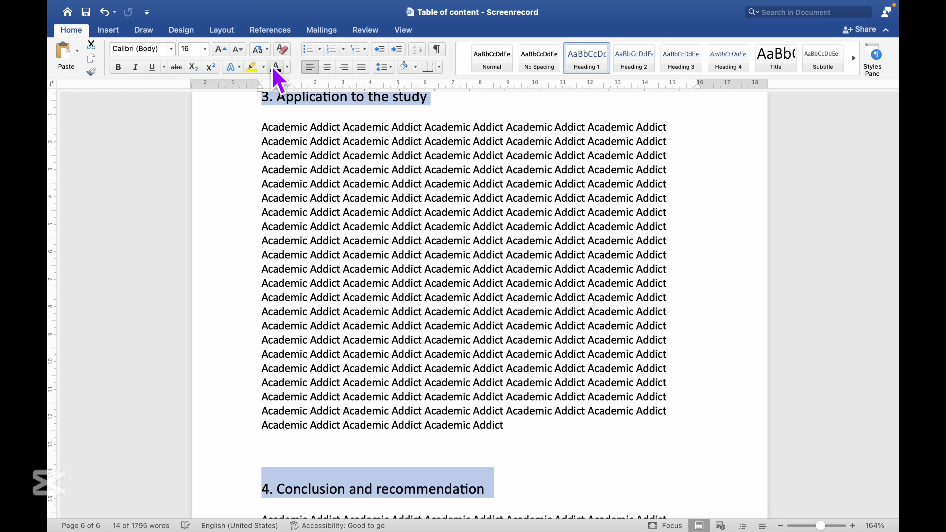
{"action": "left_click", "coordinate": [119, 67]}
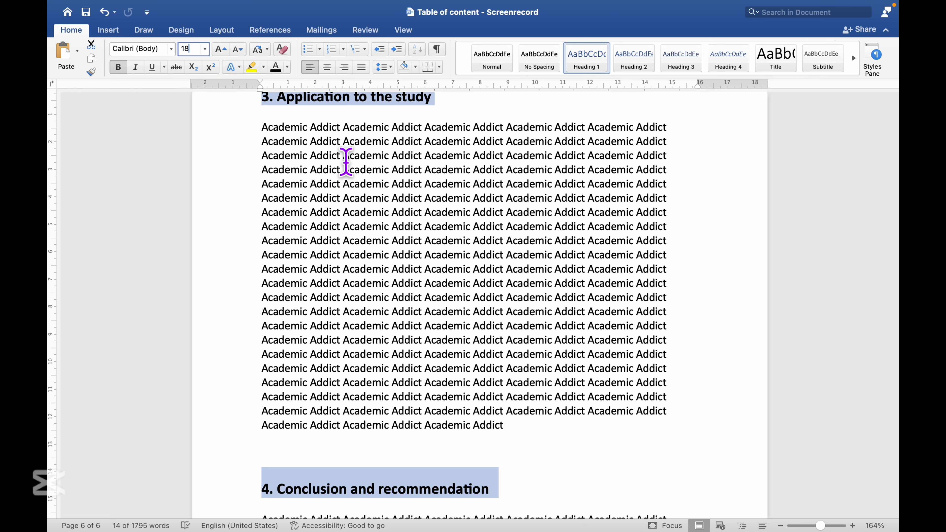
{"action": "scroll", "coordinate": [349, 181], "scroll_direction": "up", "scroll_amount": 5}
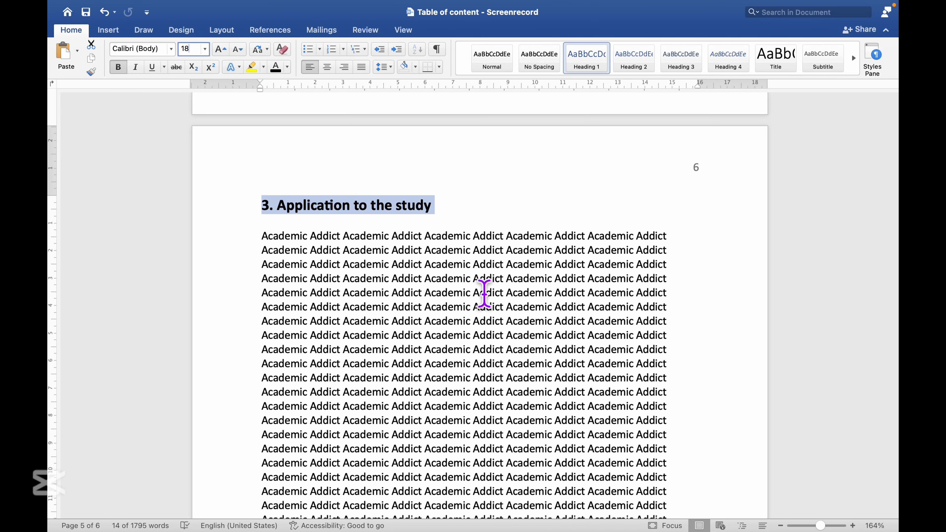
{"action": "scroll", "coordinate": [484, 295], "scroll_direction": "down", "scroll_amount": 5}
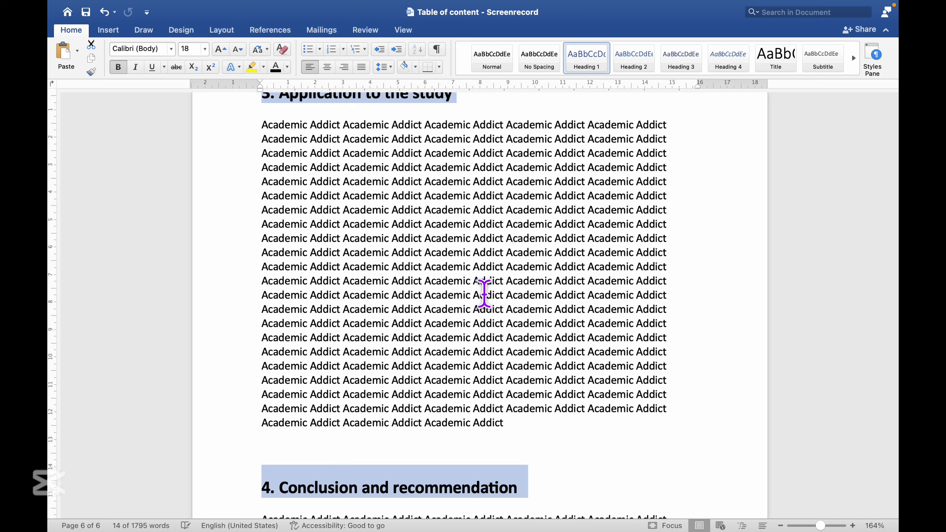
- Review the reformatted report back up to "1. Introduction" and clear the heading selection
{"action": "scroll", "coordinate": [484, 298], "scroll_direction": "up", "scroll_amount": 10}
{"action": "scroll", "coordinate": [485, 297], "scroll_direction": "up", "scroll_amount": 15}
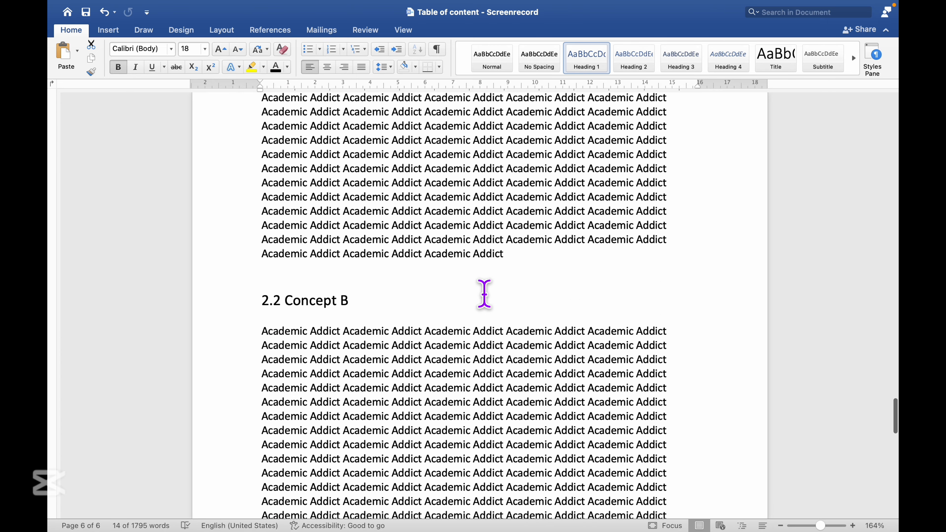
{"action": "scroll", "coordinate": [484, 294], "scroll_direction": "up", "scroll_amount": 20}
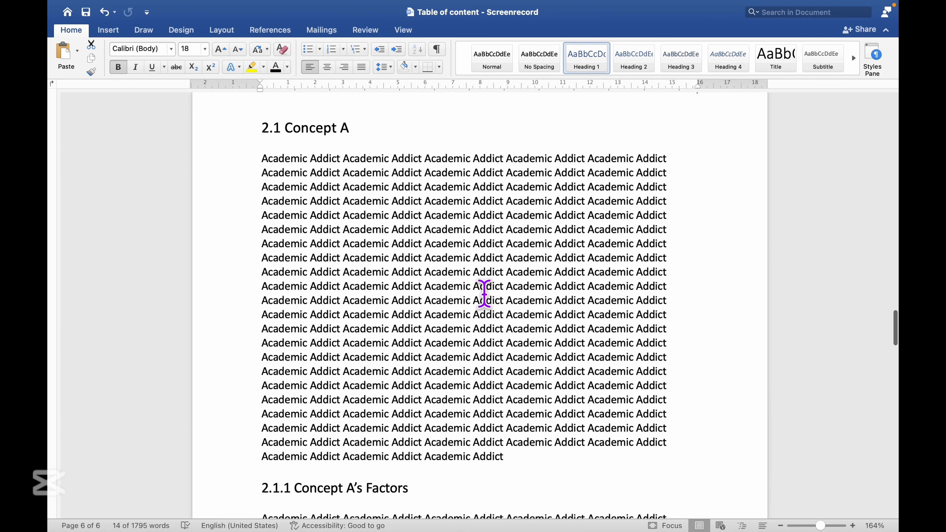
{"action": "scroll", "coordinate": [484, 294], "scroll_direction": "up", "scroll_amount": 20}
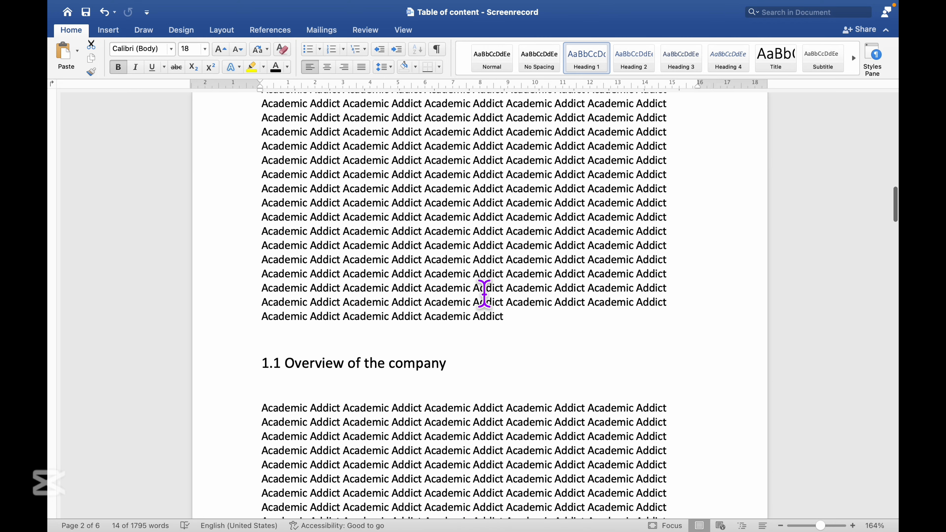
{"action": "scroll", "coordinate": [485, 297], "scroll_direction": "up", "scroll_amount": 2}
{"action": "left_click", "coordinate": [469, 353]}
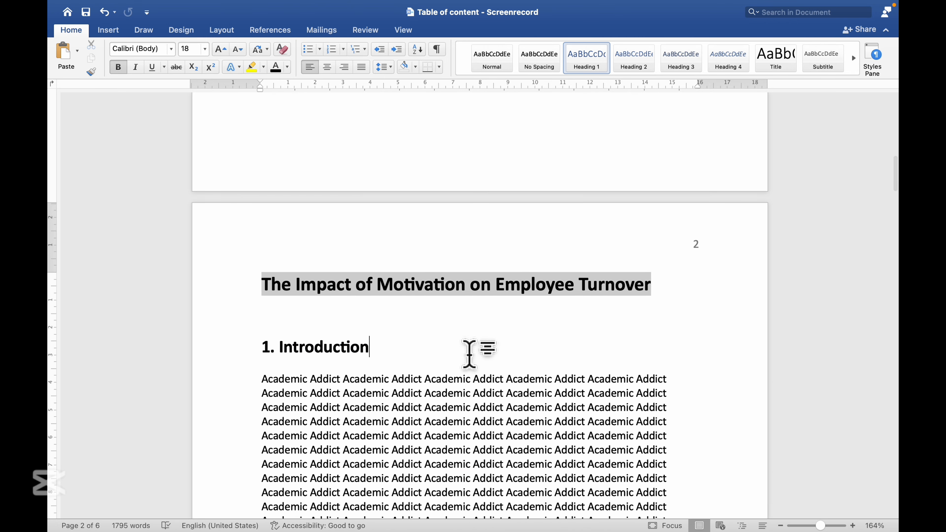
- Apply the Heading 2 style to the subheadings 1.1 Overview of the company, 2.1 Concept A and 2.2 Concept B together
{"action": "scroll", "coordinate": [469, 354], "scroll_direction": "down", "scroll_amount": 5}
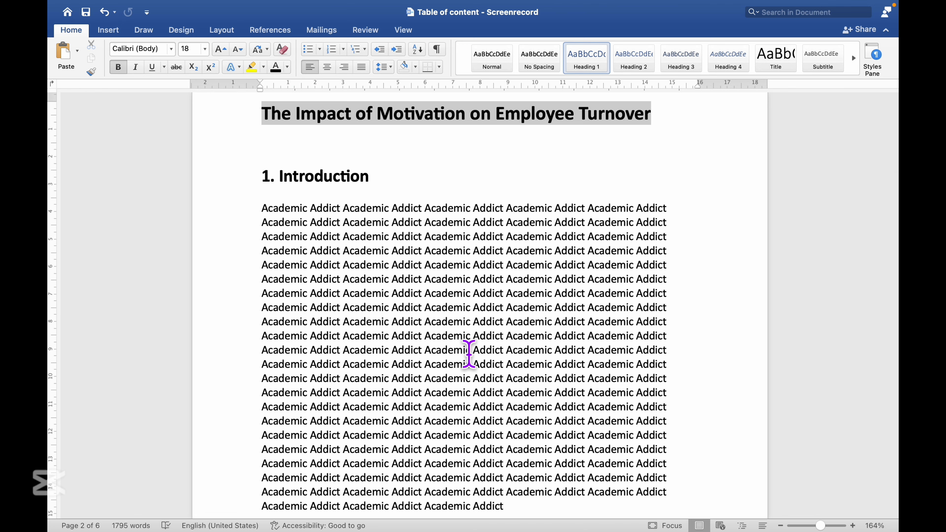
{"action": "scroll", "coordinate": [469, 354], "scroll_direction": "down", "scroll_amount": 9}
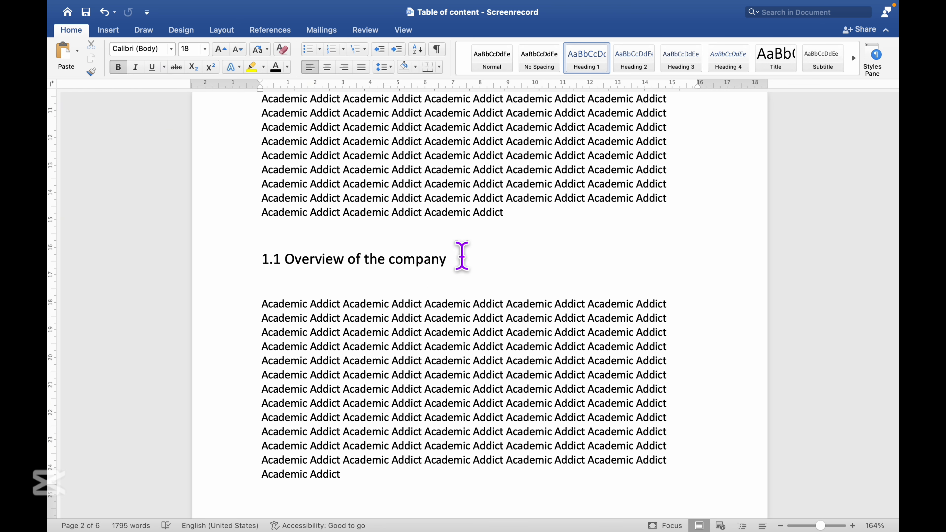
{"action": "left_click_drag", "start_coordinate": [454, 257], "coordinate": [262, 253]}
{"action": "scroll", "coordinate": [369, 321], "scroll_direction": "down", "scroll_amount": 8}
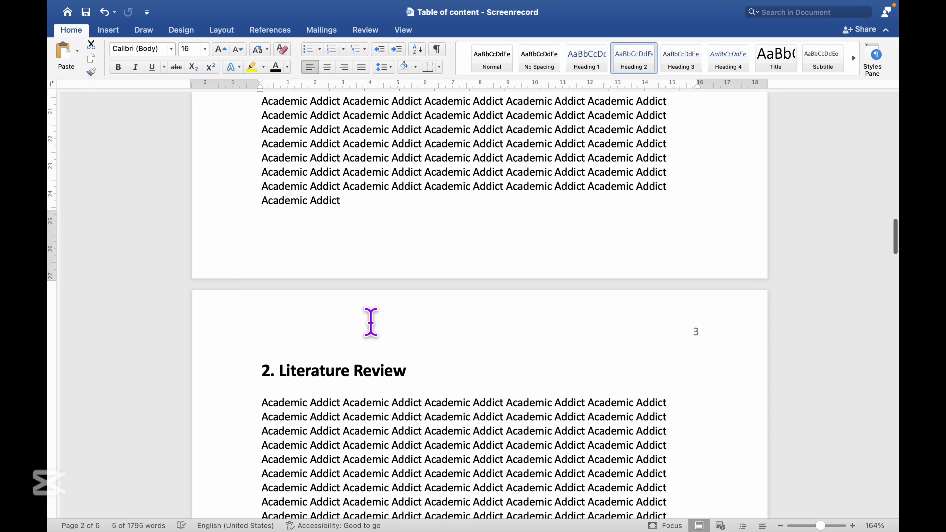
{"action": "scroll", "coordinate": [371, 322], "scroll_direction": "down", "scroll_amount": 20}
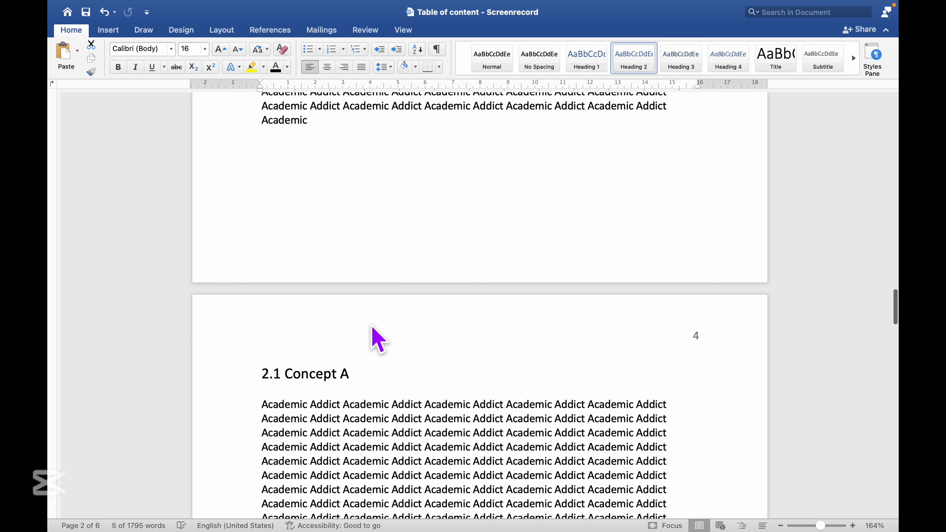
{"action": "scroll", "coordinate": [372, 326], "scroll_direction": "down", "scroll_amount": 2}
{"action": "left_click_drag", "start_coordinate": [350, 318], "coordinate": [262, 320]}
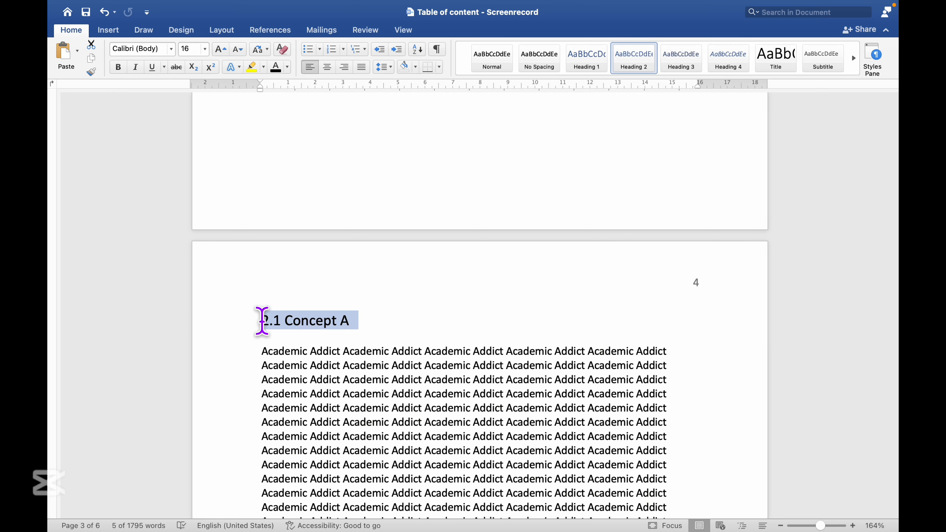
{"action": "scroll", "coordinate": [443, 336], "scroll_direction": "down", "scroll_amount": 11}
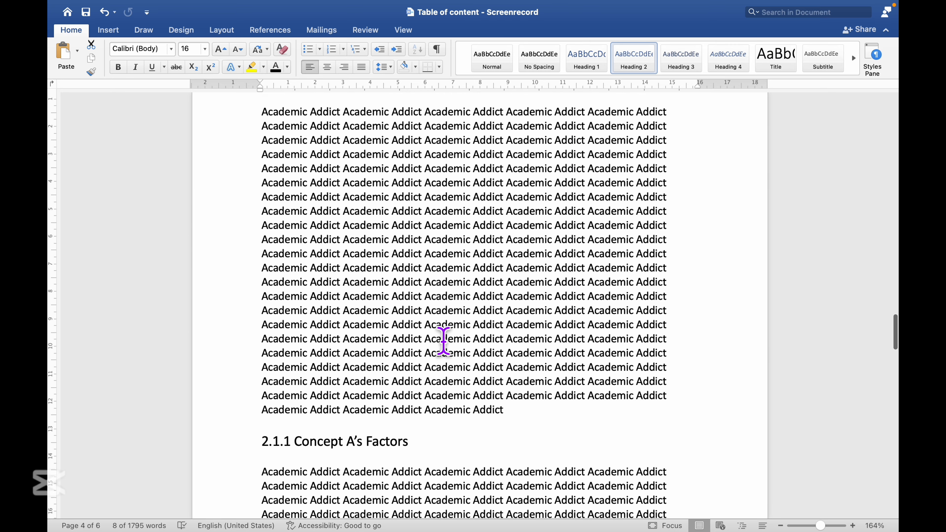
{"action": "scroll", "coordinate": [444, 341], "scroll_direction": "up", "scroll_amount": 2}
{"action": "scroll", "coordinate": [444, 341], "scroll_direction": "down", "scroll_amount": 7}
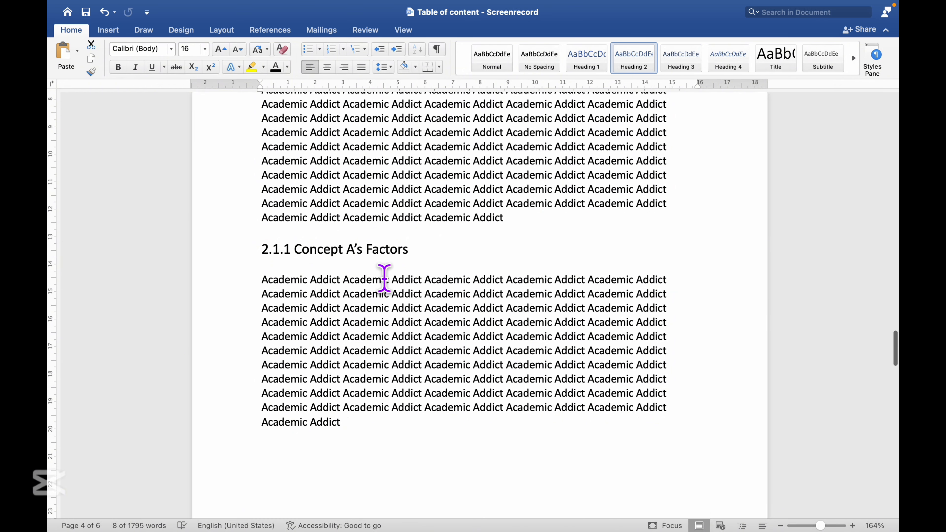
{"action": "scroll", "coordinate": [384, 278], "scroll_direction": "down", "scroll_amount": 20}
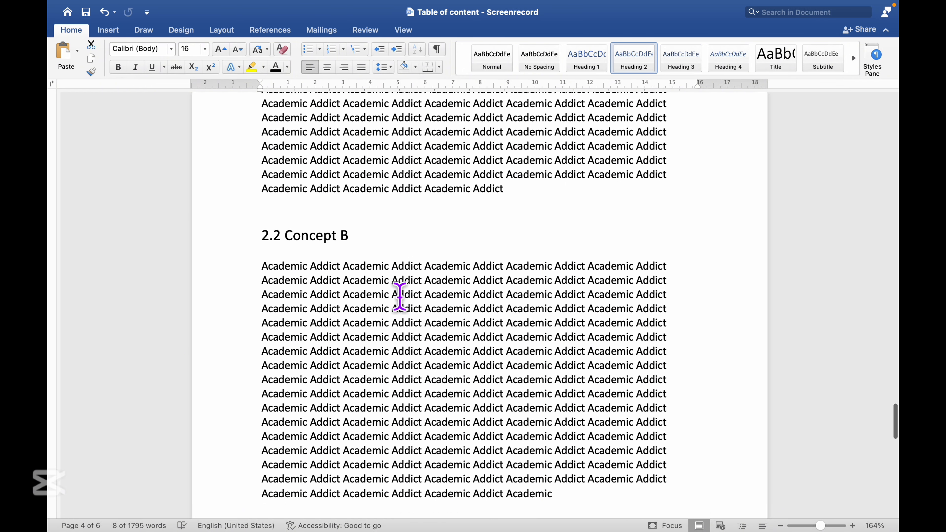
{"action": "left_click_drag", "start_coordinate": [361, 236], "coordinate": [254, 233]}
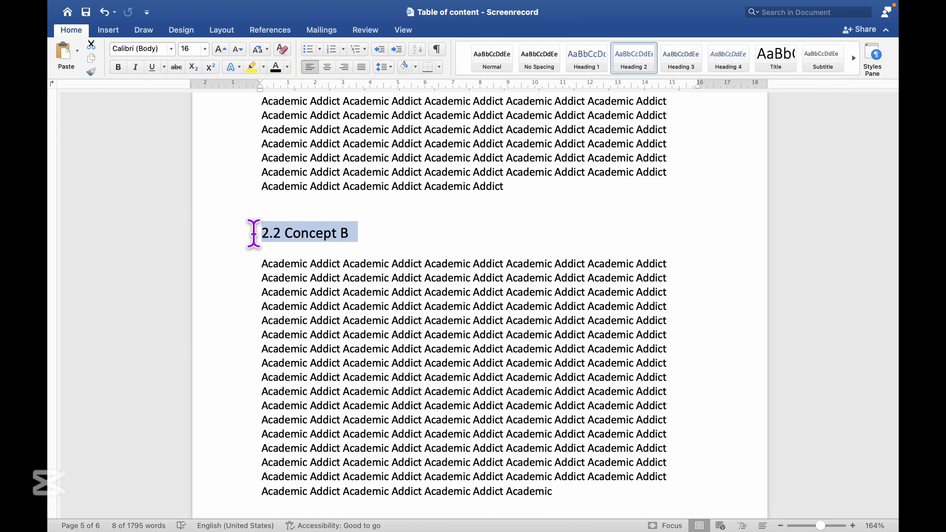
{"action": "scroll", "coordinate": [448, 282], "scroll_direction": "down", "scroll_amount": 20}
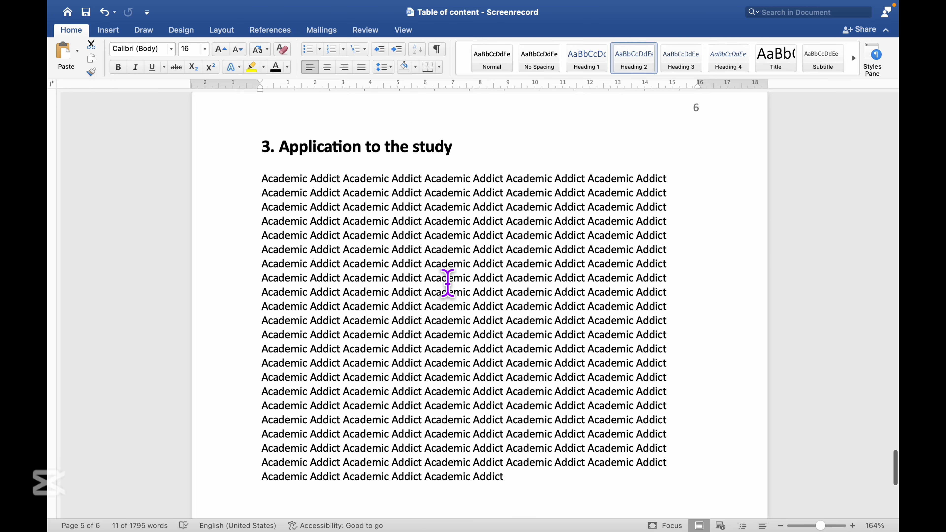
{"action": "scroll", "coordinate": [447, 282], "scroll_direction": "up", "scroll_amount": 15}
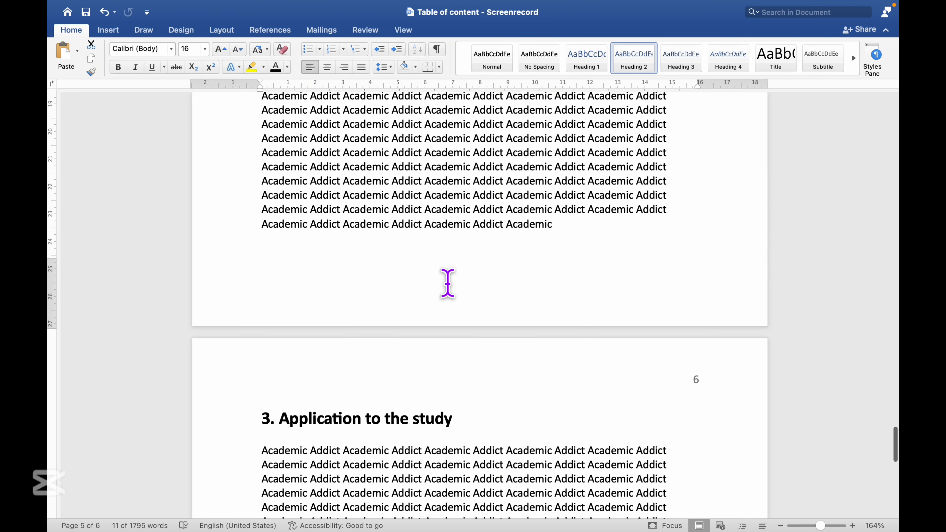
{"action": "scroll", "coordinate": [533, 213], "scroll_direction": "up", "scroll_amount": 10}
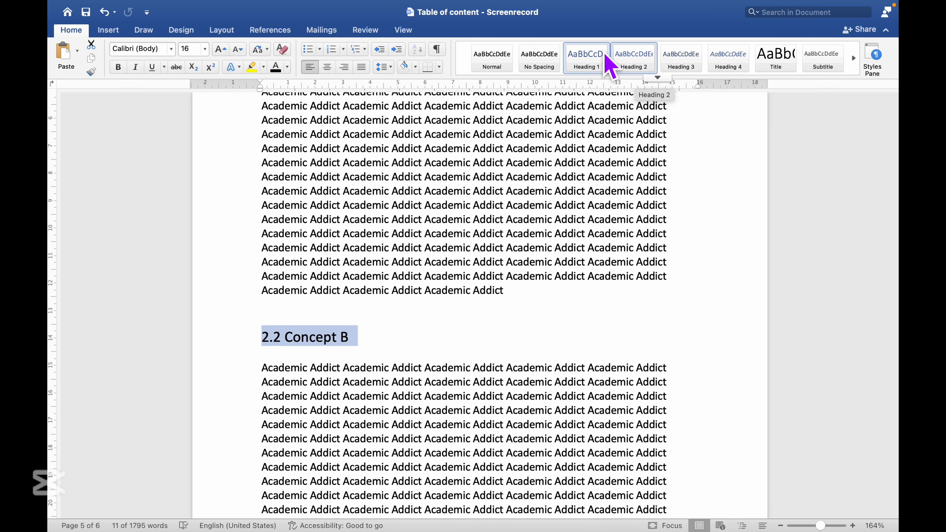
{"action": "left_click", "coordinate": [639, 64]}
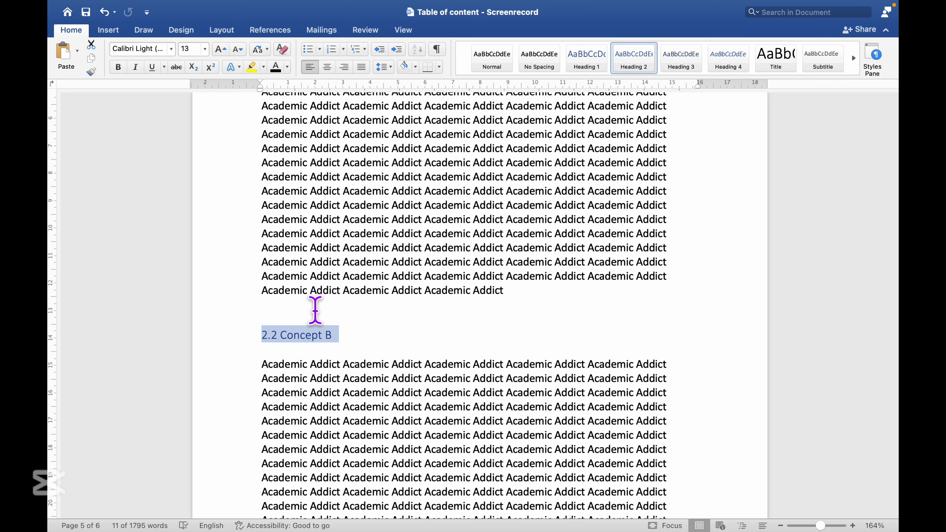
- Format the selected second-level subheadings in Calibri (Body), size 16, black and bold, and clear the selection
{"action": "left_click", "coordinate": [171, 50]}
{"action": "left_click", "coordinate": [170, 116]}
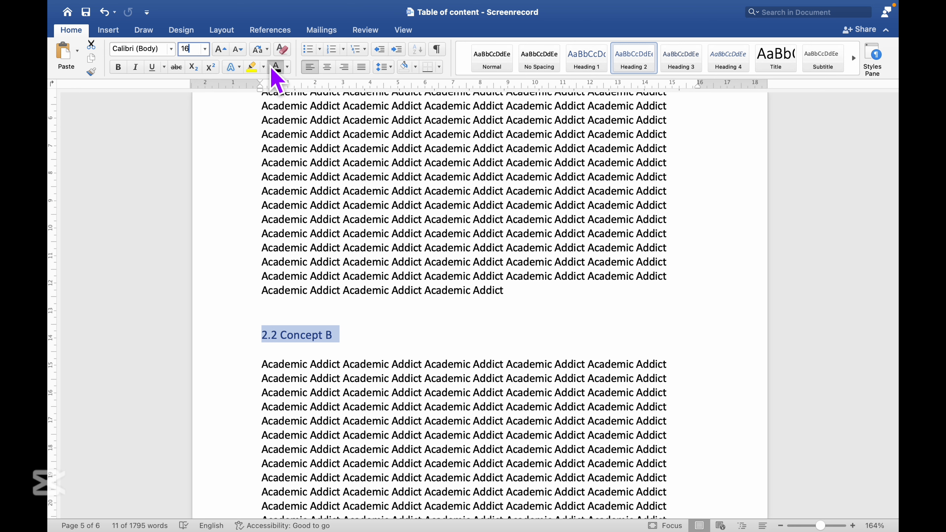
{"action": "left_click", "coordinate": [118, 68]}
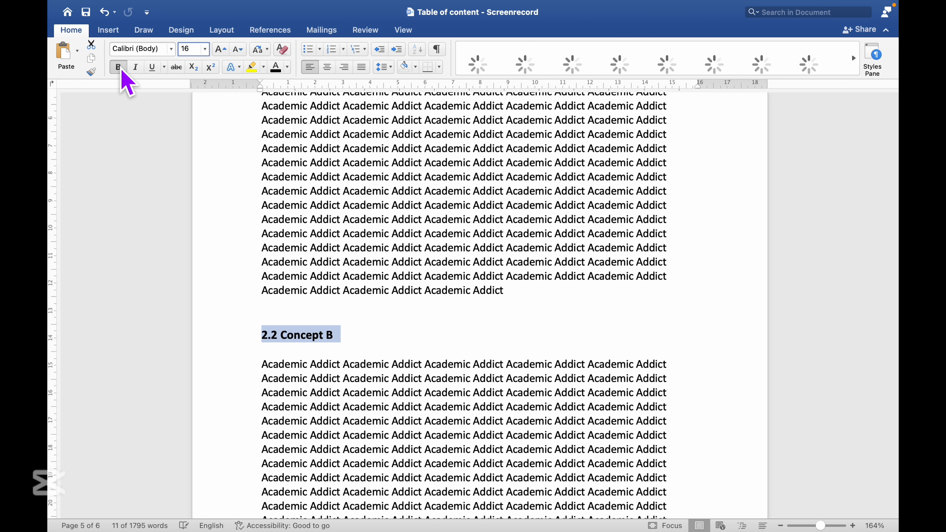
{"action": "left_click", "coordinate": [443, 328]}
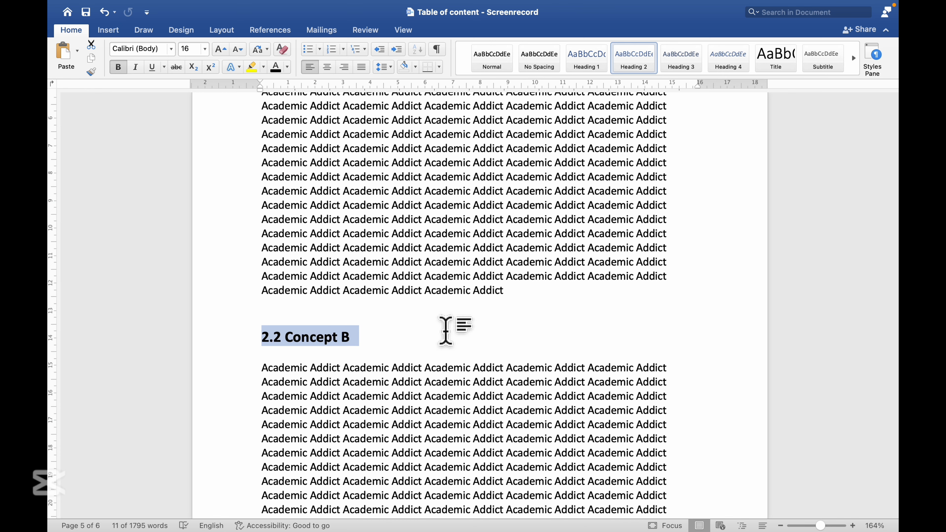
- Apply the Heading 3 style to 2.1.1 Concept A's Factors and 2.1.2 Concept A's benefits together
{"action": "scroll", "coordinate": [445, 331], "scroll_direction": "up", "scroll_amount": 20}
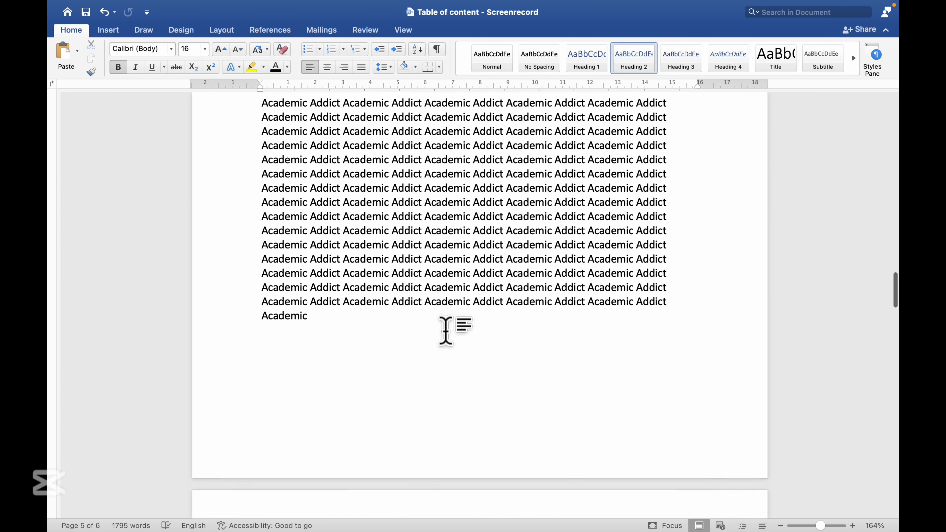
{"action": "scroll", "coordinate": [445, 330], "scroll_direction": "up", "scroll_amount": 20}
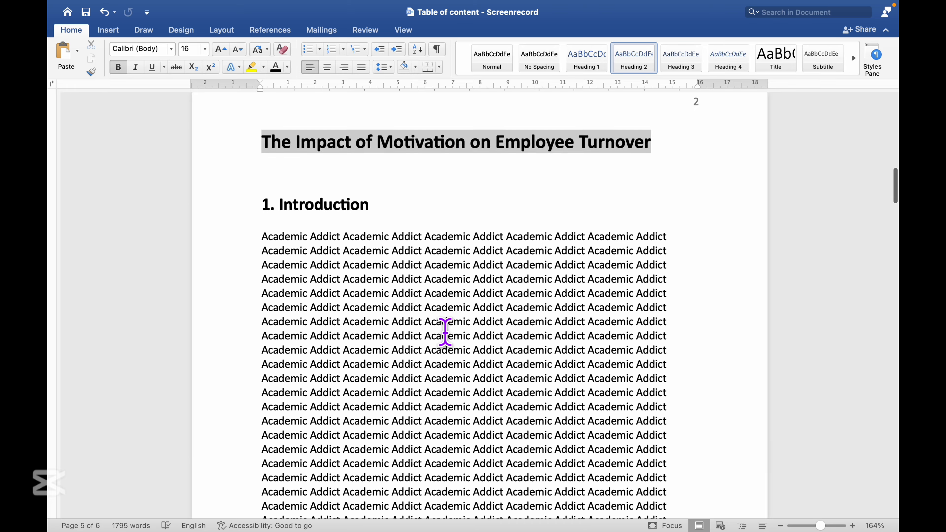
{"action": "scroll", "coordinate": [445, 330], "scroll_direction": "down", "scroll_amount": 20}
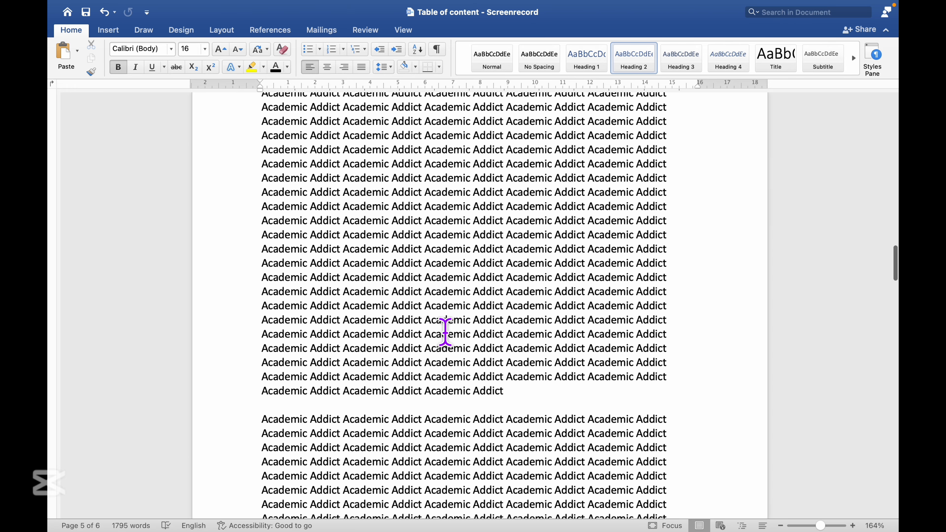
{"action": "scroll", "coordinate": [445, 331], "scroll_direction": "down", "scroll_amount": 15}
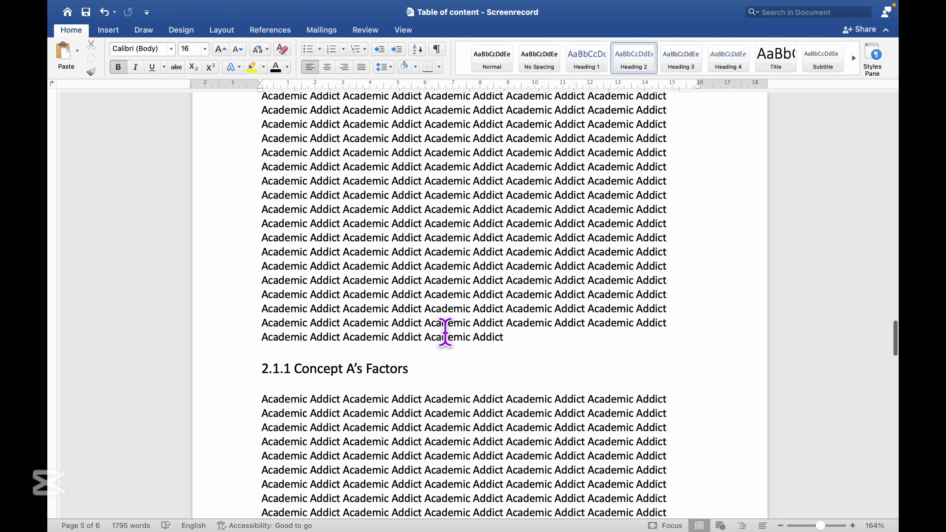
{"action": "scroll", "coordinate": [445, 330], "scroll_direction": "down", "scroll_amount": 1}
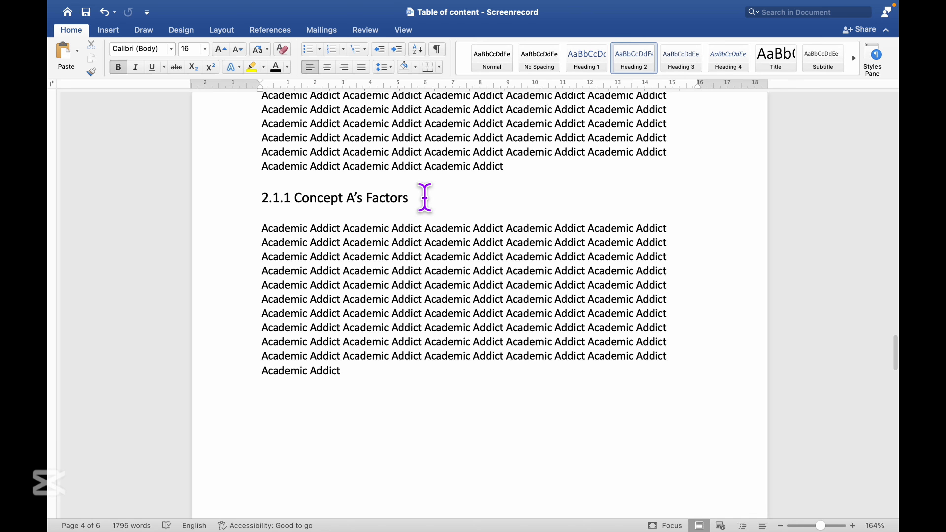
{"action": "left_click_drag", "start_coordinate": [424, 197], "coordinate": [247, 202]}
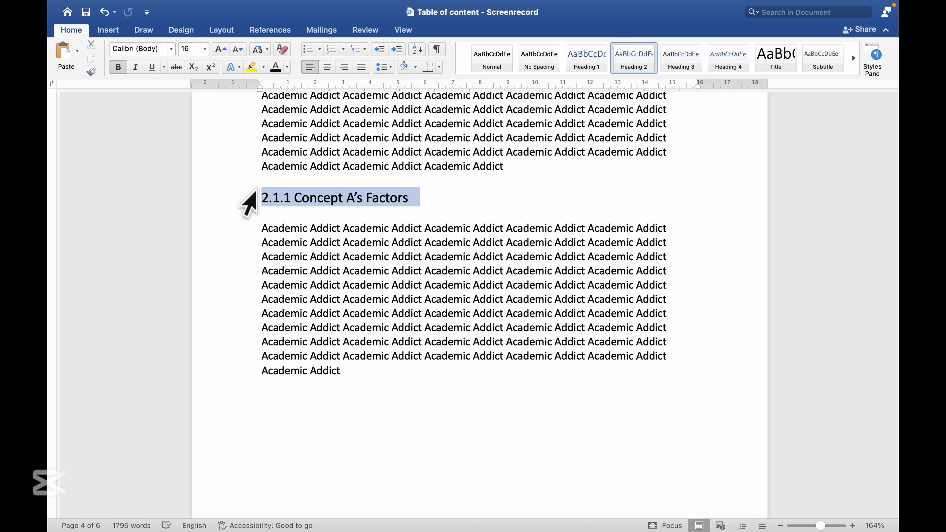
{"action": "scroll", "coordinate": [383, 274], "scroll_direction": "down", "scroll_amount": 9}
{"action": "scroll", "coordinate": [387, 287], "scroll_direction": "down", "scroll_amount": 1}
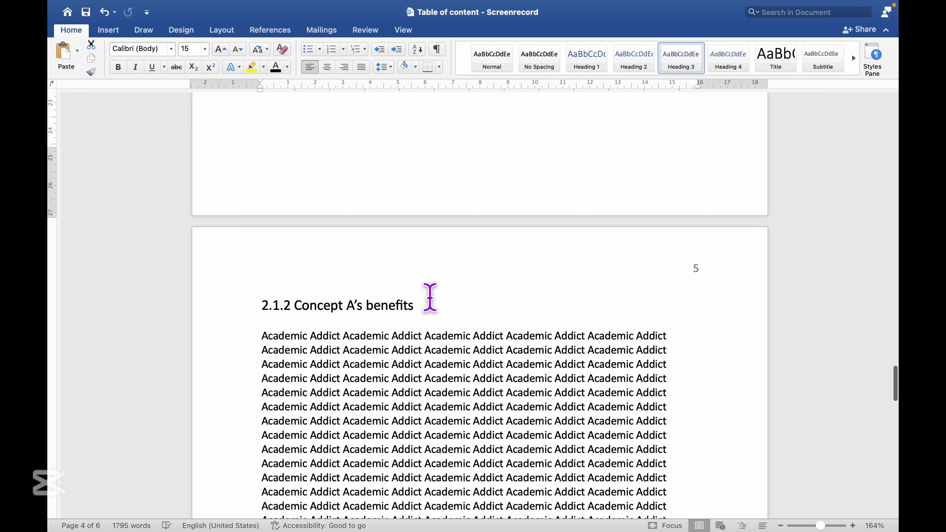
{"action": "left_click_drag", "start_coordinate": [431, 301], "coordinate": [243, 311]}
{"action": "scroll", "coordinate": [480, 345], "scroll_direction": "down", "scroll_amount": 20}
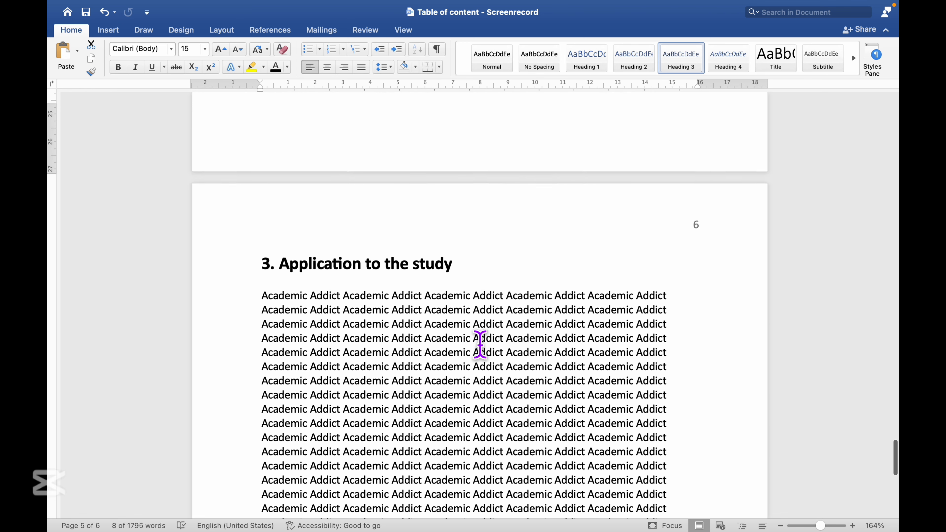
{"action": "scroll", "coordinate": [480, 345], "scroll_direction": "up", "scroll_amount": 20}
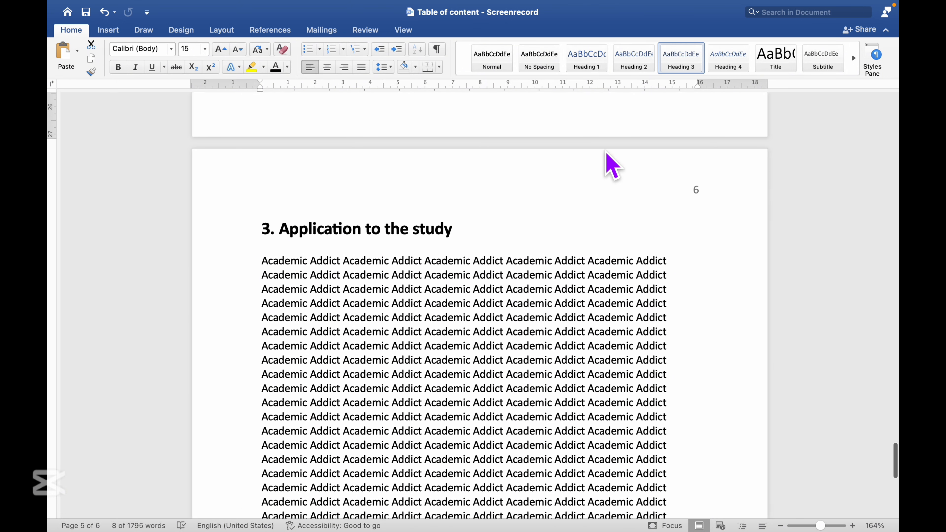
{"action": "left_click", "coordinate": [685, 58]}
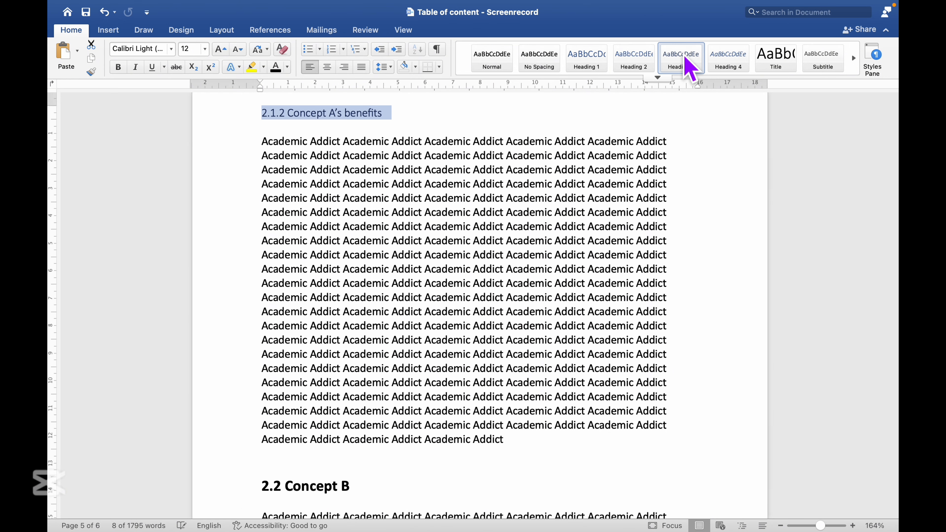
- Format the selected third-level subheadings in Calibri (Body), size 14 and black, and clear the selection
{"action": "left_click", "coordinate": [171, 49]}
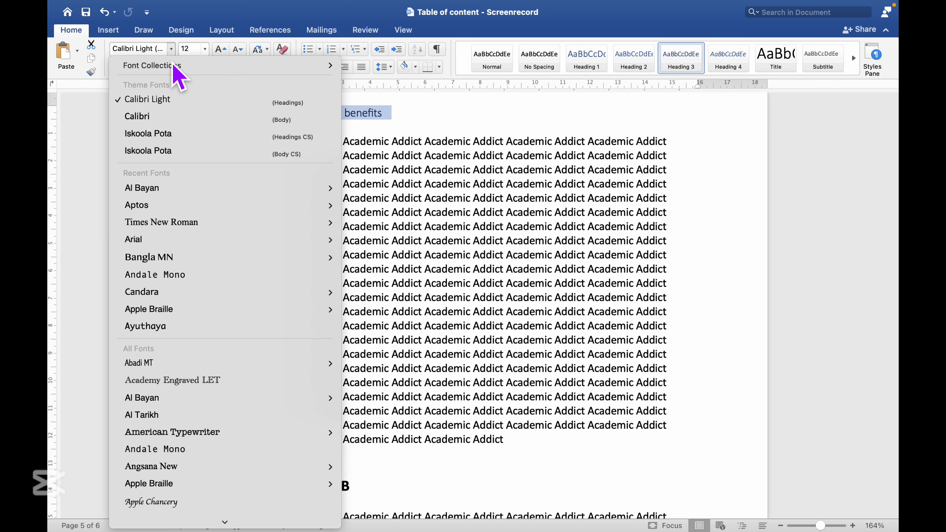
{"action": "left_click", "coordinate": [175, 118]}
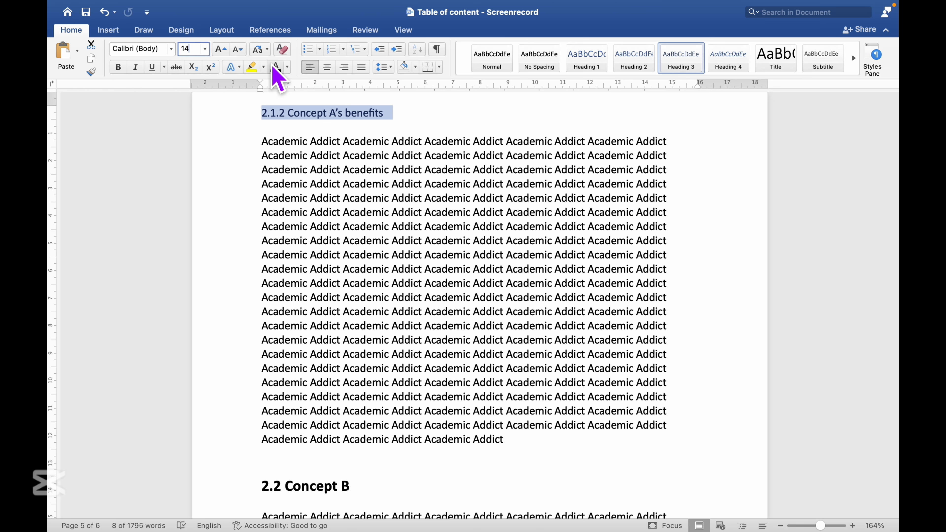
{"action": "left_click", "coordinate": [410, 212]}
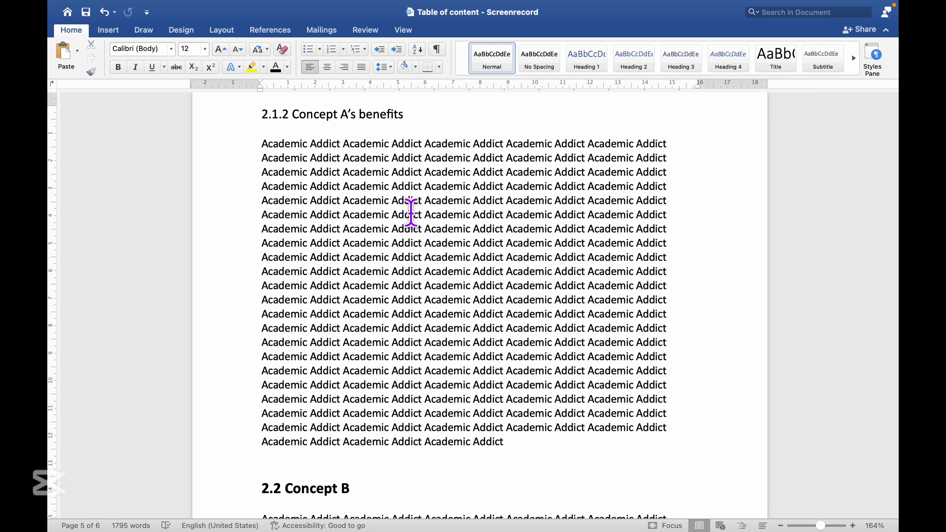
- Place the insertion point on the blank page before the report title "The Impact of Motivation on Employee Turnover"
{"action": "scroll", "coordinate": [411, 212], "scroll_direction": "up", "scroll_amount": 5}
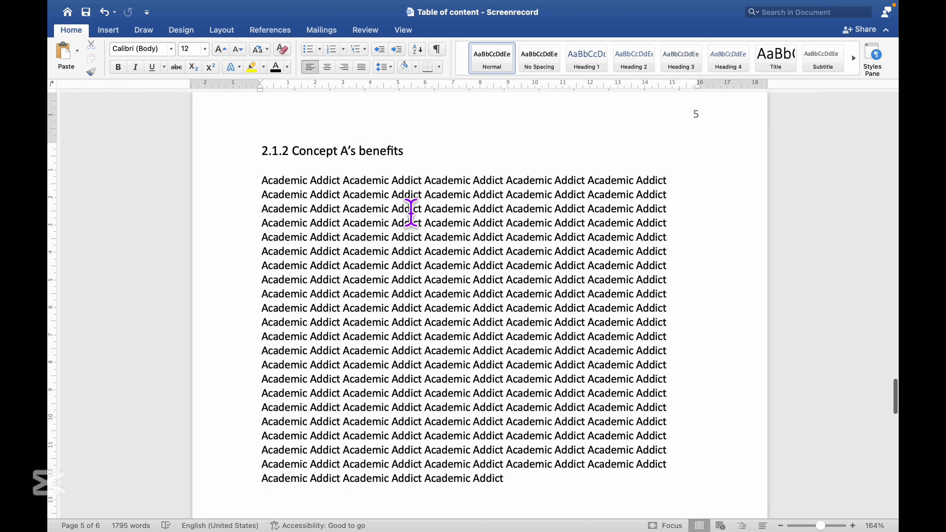
{"action": "scroll", "coordinate": [411, 215], "scroll_direction": "up", "scroll_amount": 20}
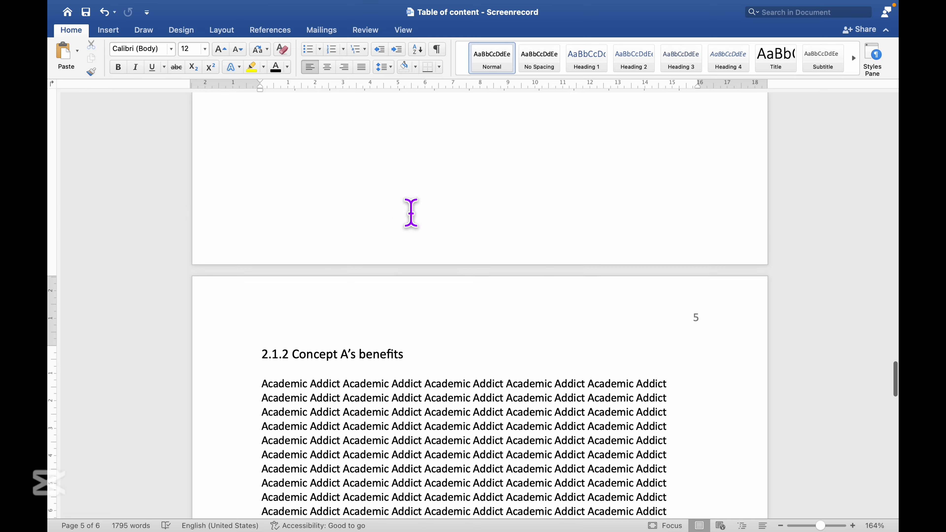
{"action": "scroll", "coordinate": [411, 212], "scroll_direction": "up", "scroll_amount": 20}
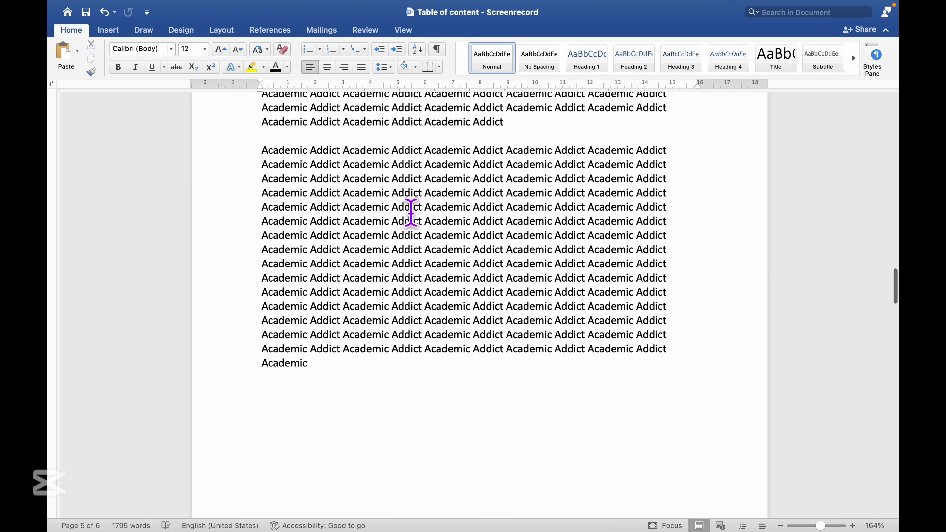
{"action": "scroll", "coordinate": [411, 212], "scroll_direction": "up", "scroll_amount": 1}
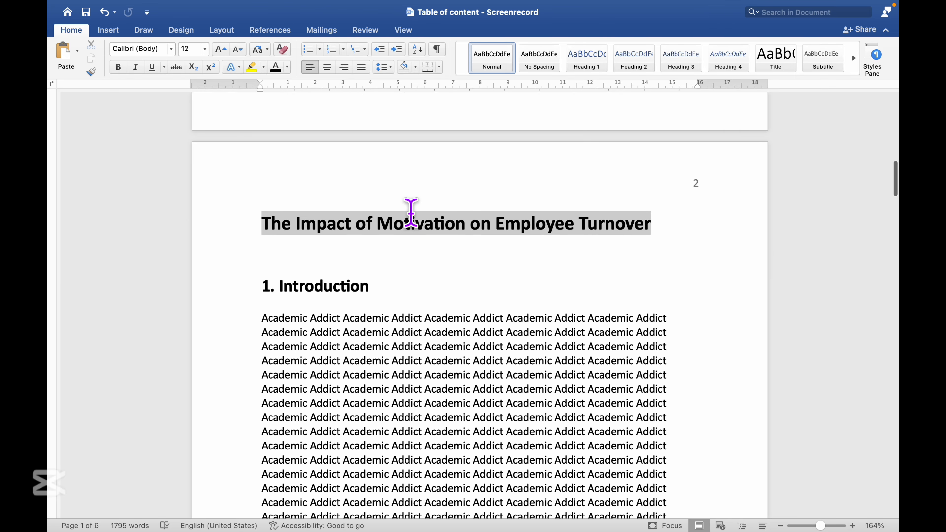
{"action": "scroll", "coordinate": [411, 213], "scroll_direction": "up", "scroll_amount": 20}
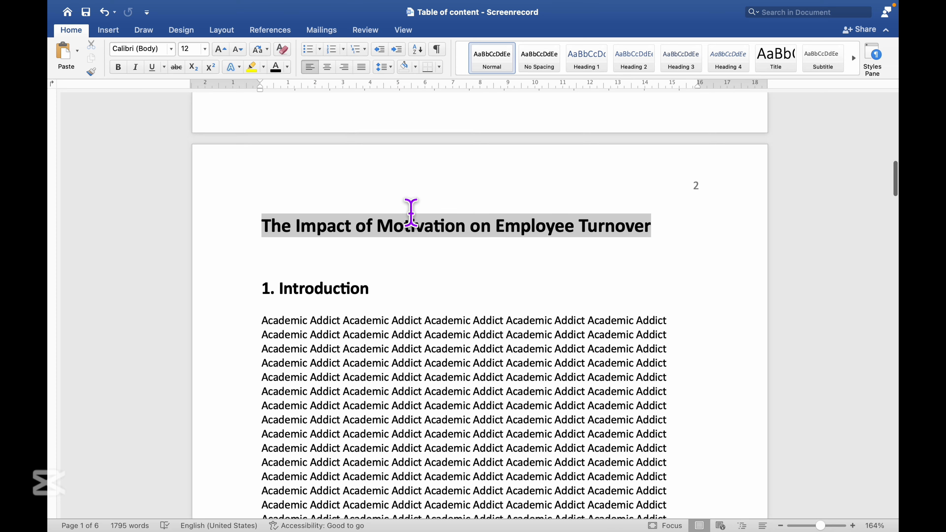
{"action": "left_click", "coordinate": [405, 242]}
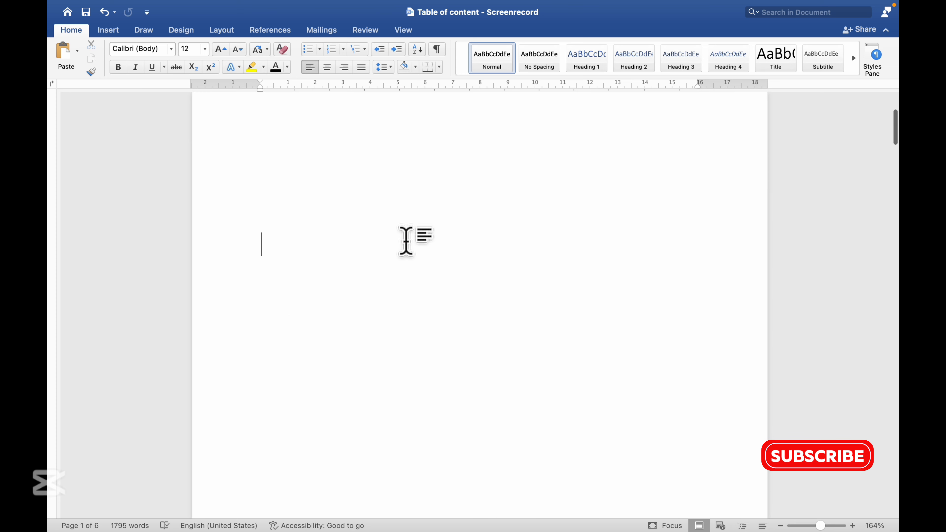
{"action": "scroll", "coordinate": [405, 242], "scroll_direction": "down", "scroll_amount": 15}
{"action": "scroll", "coordinate": [407, 247], "scroll_direction": "up", "scroll_amount": 15}
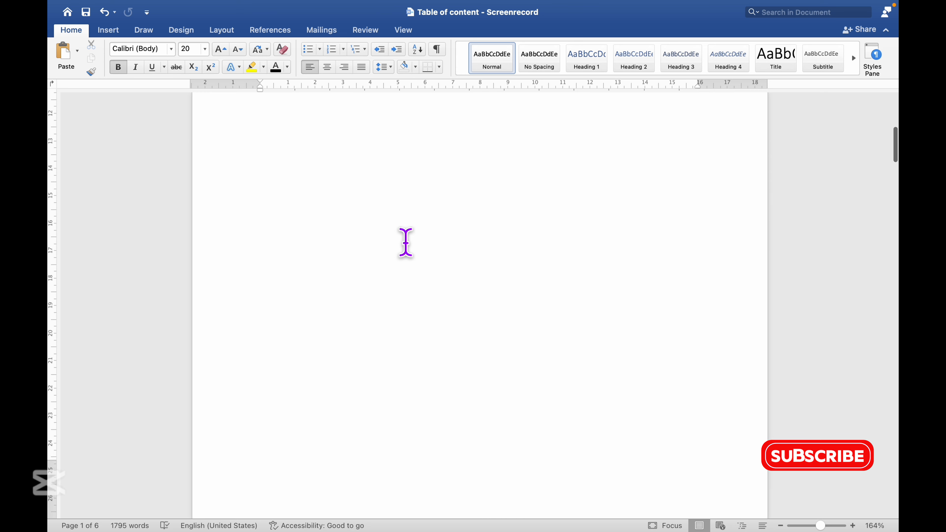
{"action": "scroll", "coordinate": [406, 242], "scroll_direction": "up", "scroll_amount": 10}
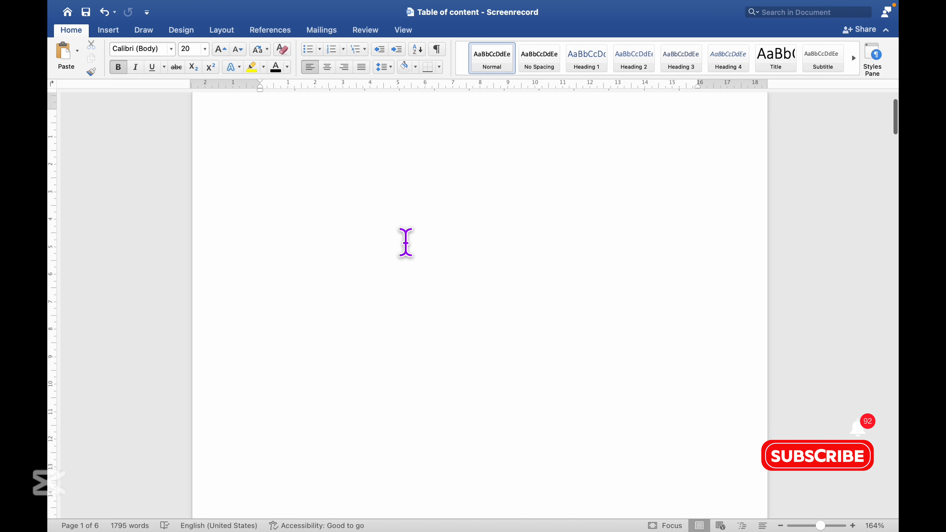
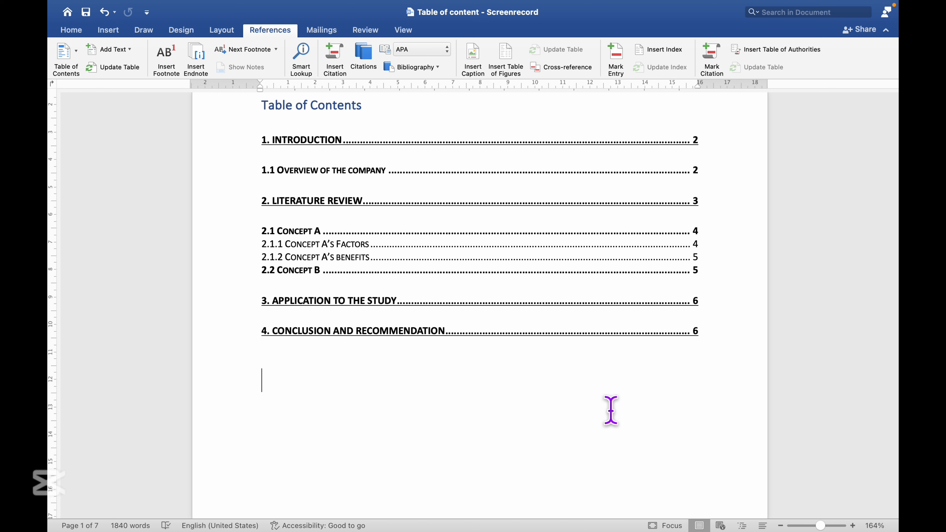
- Shorten the title of the table of contents to "Contents"
{"action": "scroll", "coordinate": [610, 410], "scroll_direction": "up", "scroll_amount": 3}
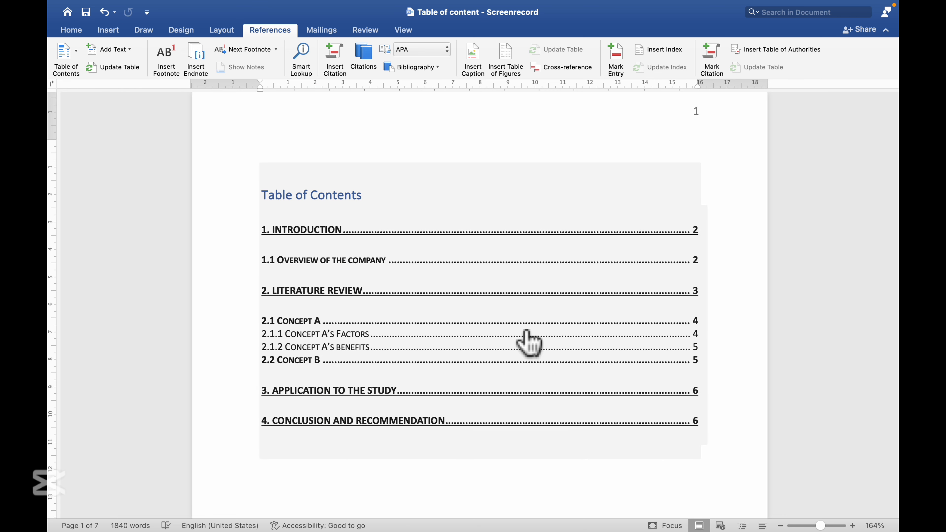
{"action": "left_click", "coordinate": [325, 194]}
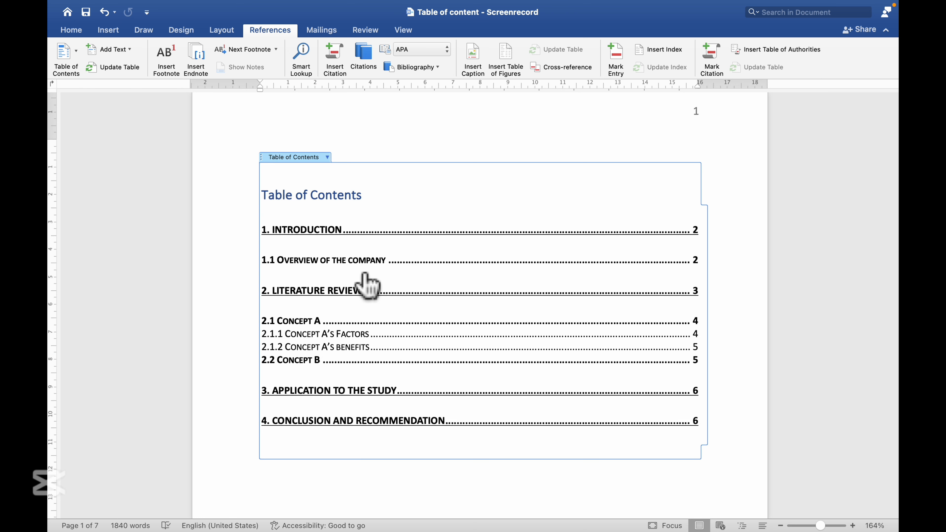
{"action": "left_click", "coordinate": [312, 194]}
{"action": "key", "text": "BackSpace"}
{"action": "key", "text": "BackSpace"}
{"action": "key", "text": "BackSpace"}
{"action": "key", "text": "BackSpace"}
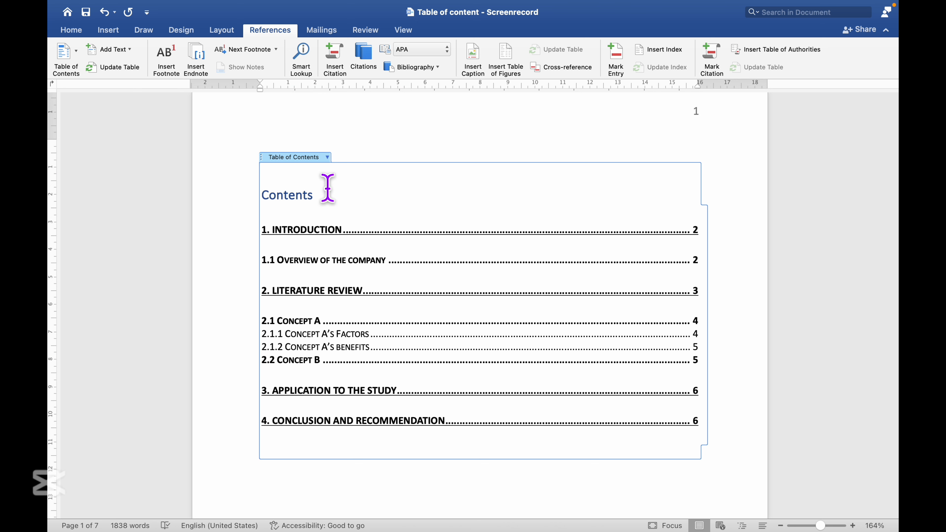
- Format the "Contents" title in black, size 18 and underlined, and clear the selection
{"action": "left_click_drag", "start_coordinate": [326, 188], "coordinate": [270, 193]}
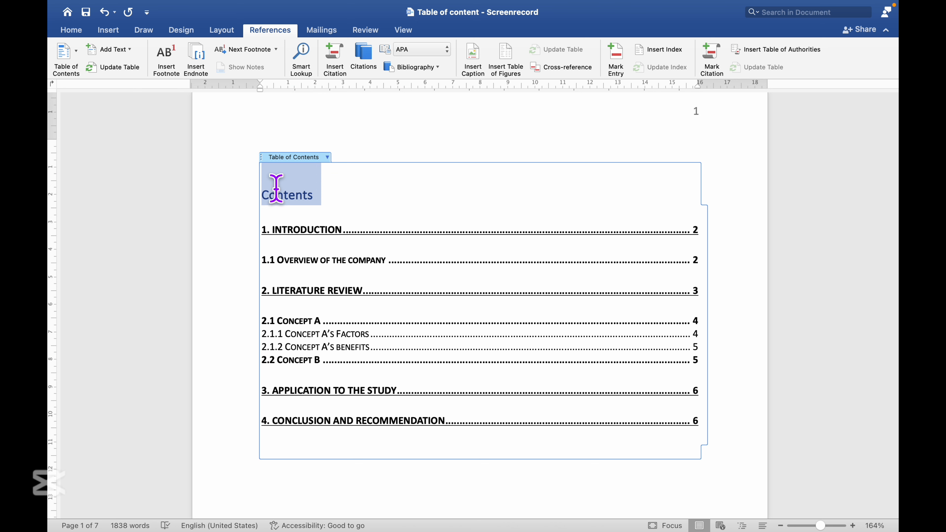
{"action": "left_click", "coordinate": [72, 29]}
{"action": "left_click", "coordinate": [276, 67]}
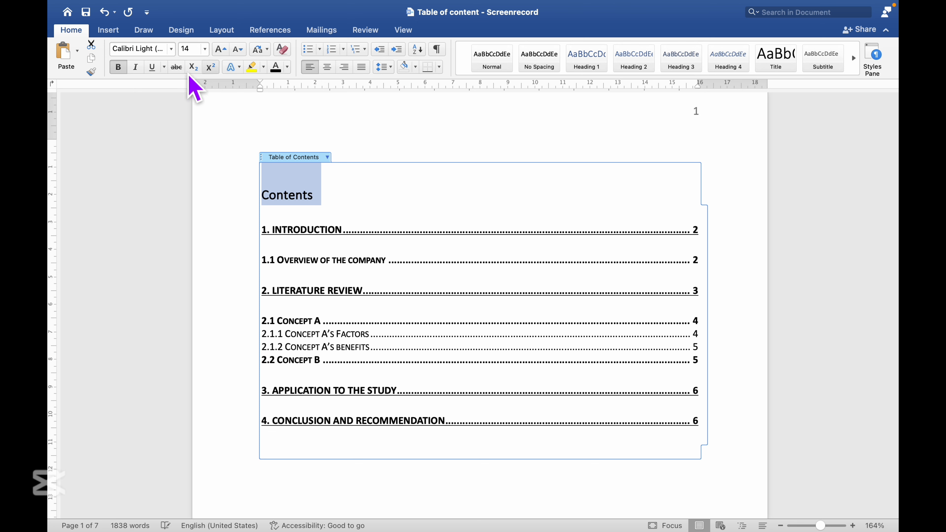
{"action": "left_click", "coordinate": [124, 69]}
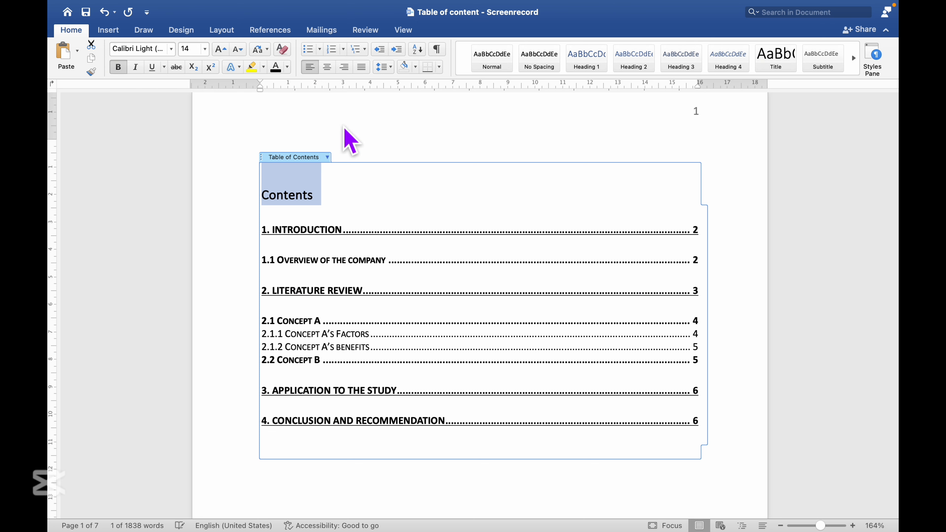
{"action": "left_click", "coordinate": [220, 52]}
{"action": "left_click", "coordinate": [220, 51]}
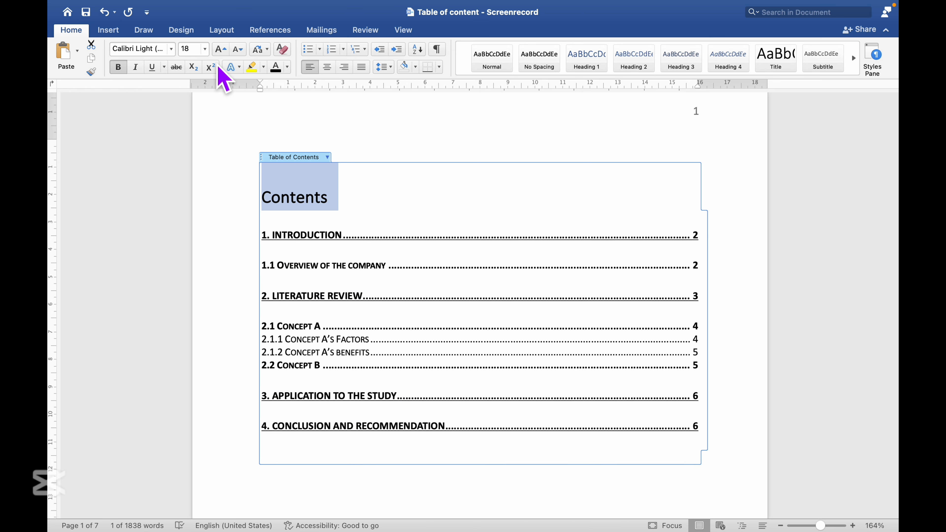
{"action": "left_click", "coordinate": [398, 118]}
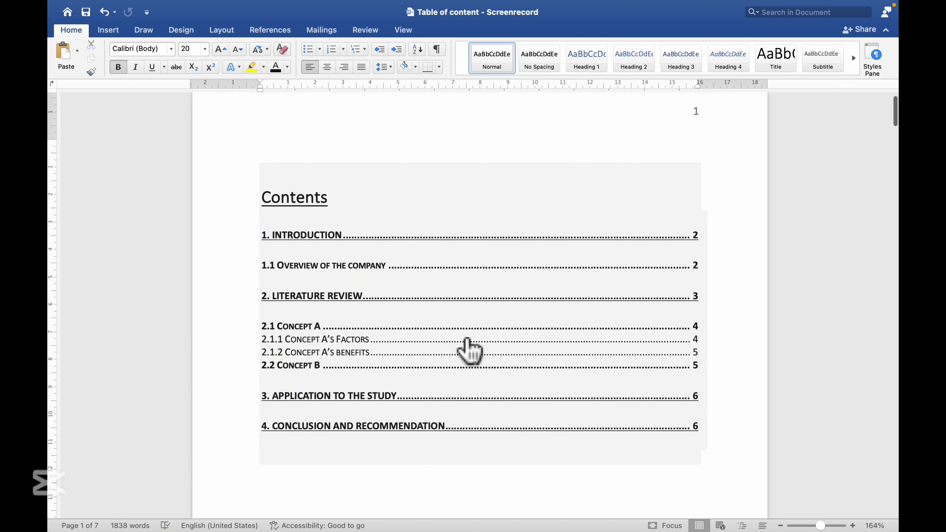
- Review the entries and page numbers in the table of contents and compare them with the report page that follows
{"action": "scroll", "coordinate": [469, 289], "scroll_direction": "down", "scroll_amount": 3}
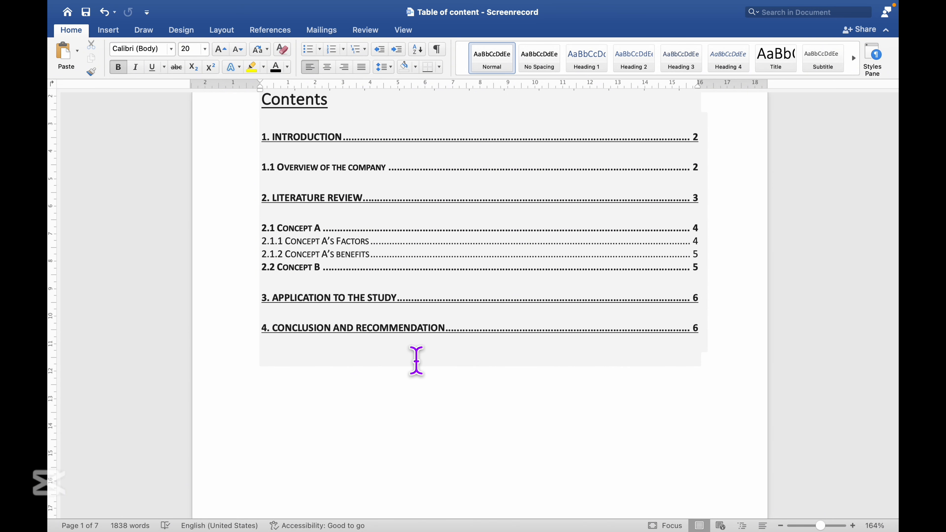
{"action": "scroll", "coordinate": [416, 360], "scroll_direction": "up", "scroll_amount": 3}
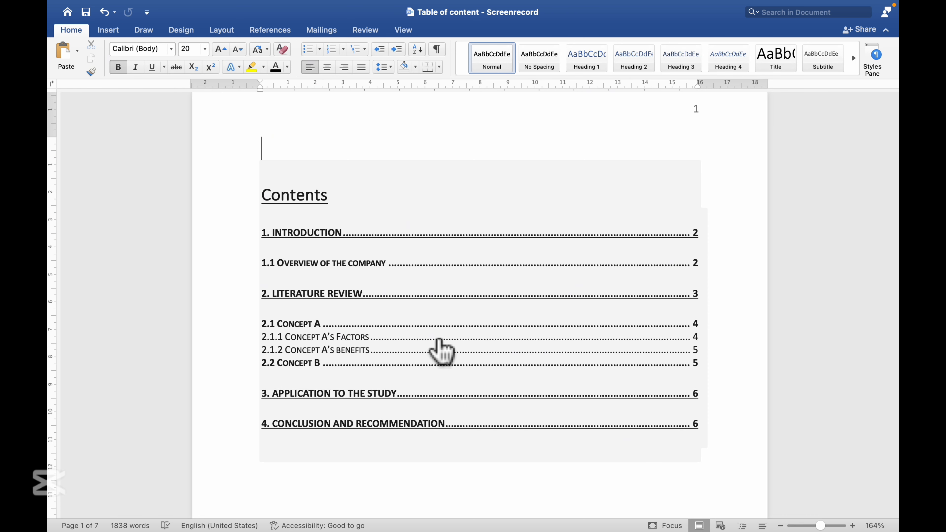
{"action": "scroll", "coordinate": [441, 352], "scroll_direction": "down", "scroll_amount": 3}
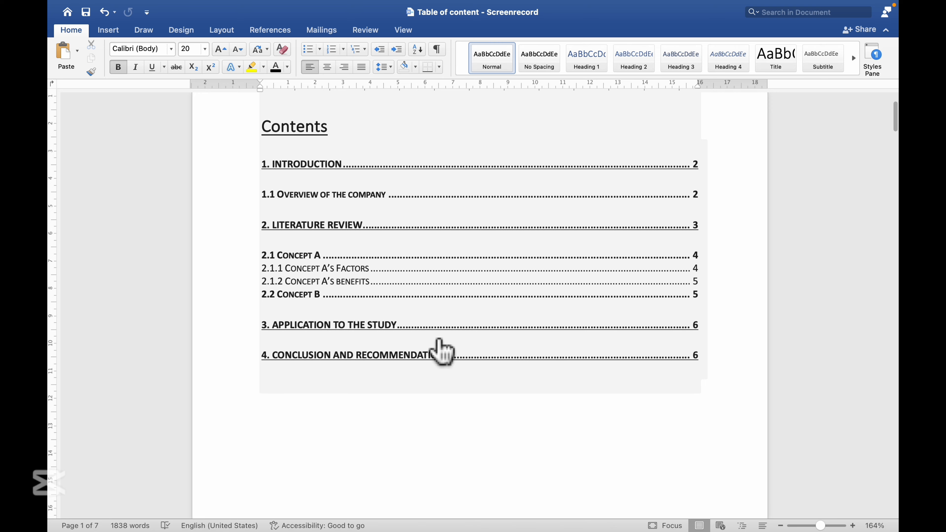
{"action": "scroll", "coordinate": [441, 352], "scroll_direction": "up", "scroll_amount": 3}
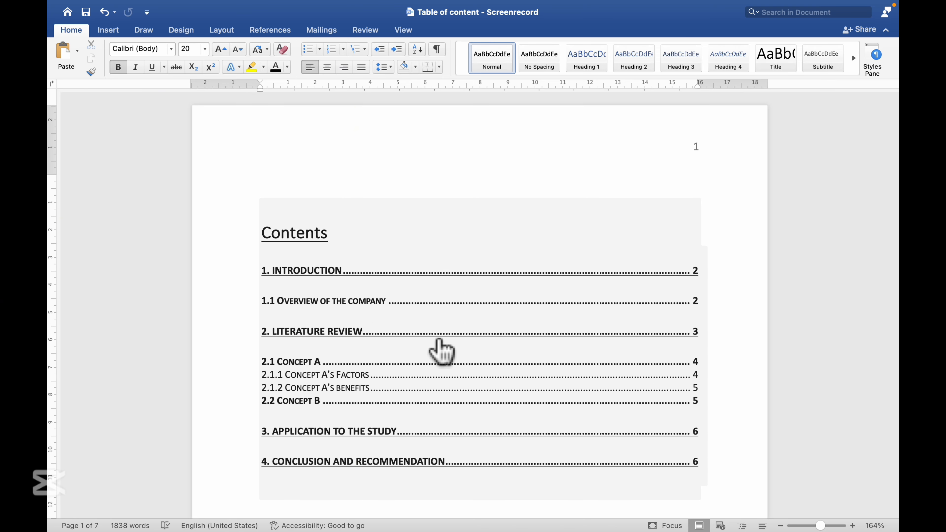
{"action": "scroll", "coordinate": [441, 352], "scroll_direction": "down", "scroll_amount": 3}
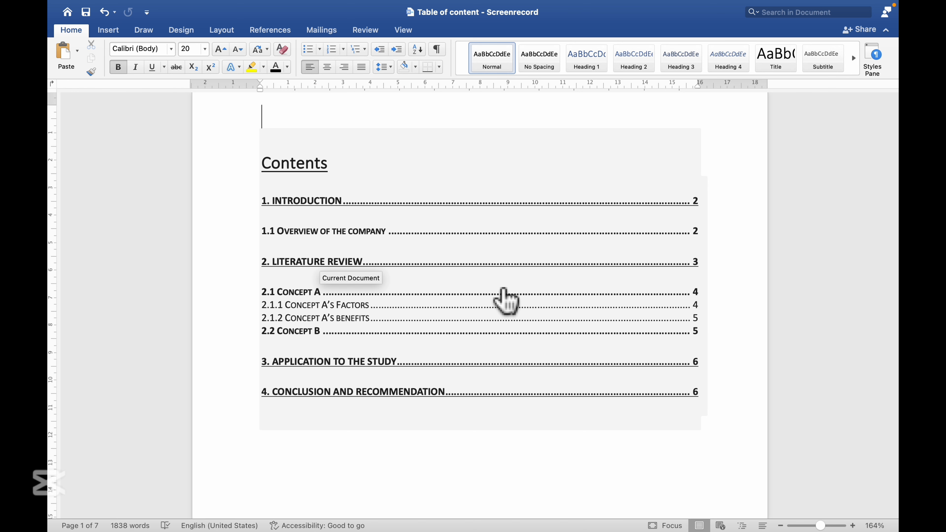
{"action": "scroll", "coordinate": [503, 295], "scroll_direction": "down", "scroll_amount": 10}
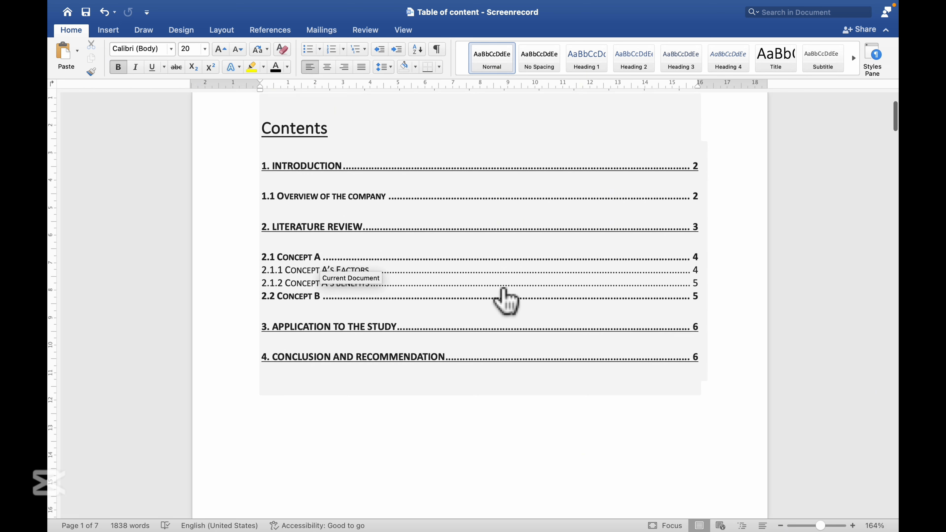
{"action": "scroll", "coordinate": [495, 287], "scroll_direction": "down", "scroll_amount": 10}
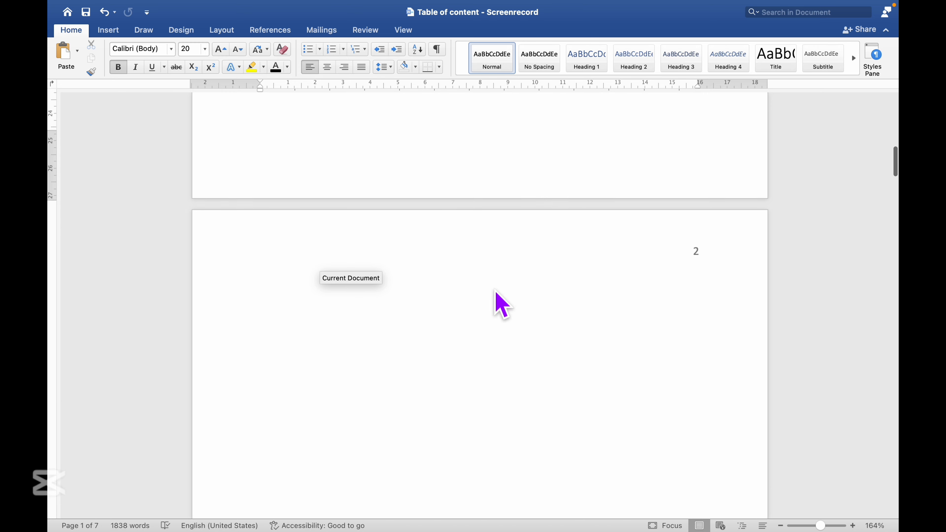
{"action": "scroll", "coordinate": [494, 287], "scroll_direction": "up", "scroll_amount": 10}
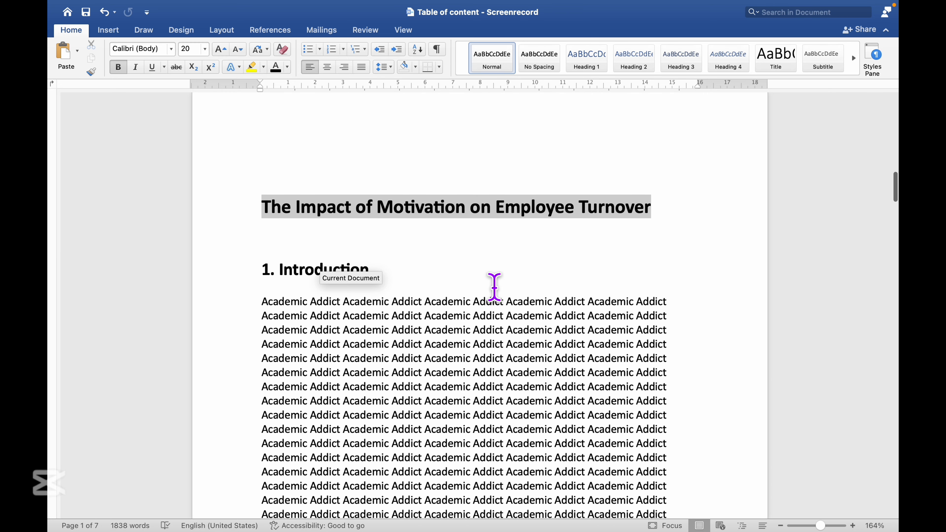
{"action": "scroll", "coordinate": [494, 287], "scroll_direction": "down", "scroll_amount": 10}
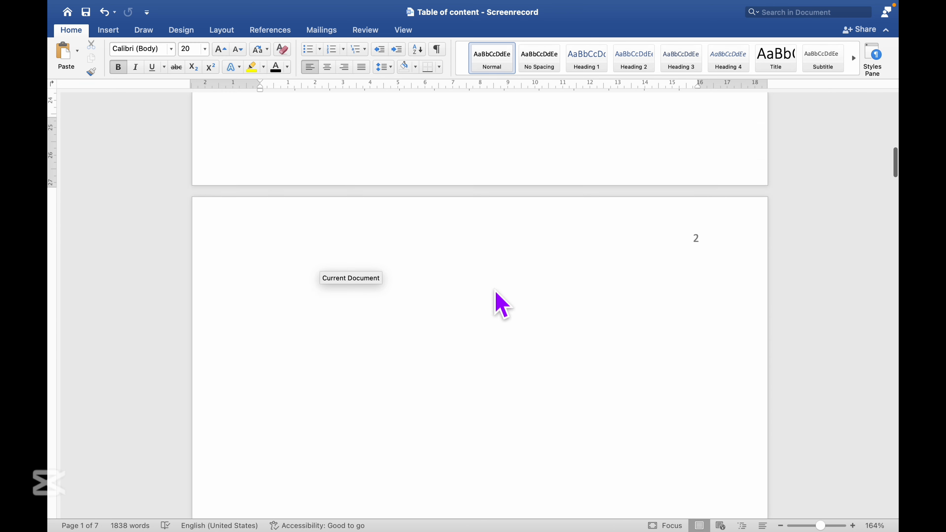
- Add the line "1.0 Executive Summary" between the heading 1. Introduction and its body text, with a blank line after it
{"action": "scroll", "coordinate": [354, 245], "scroll_direction": "down", "scroll_amount": 5}
{"action": "scroll", "coordinate": [353, 247], "scroll_direction": "down", "scroll_amount": 2}
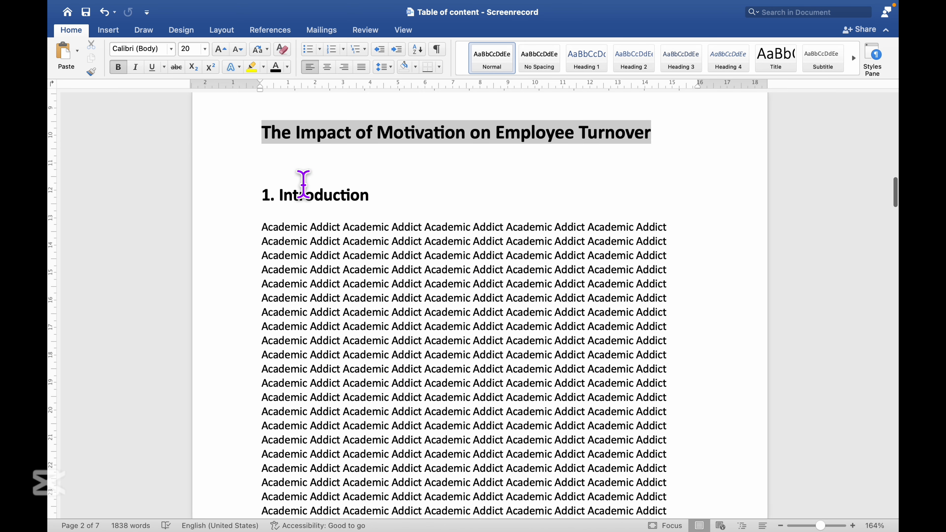
{"action": "left_click", "coordinate": [304, 165]}
{"action": "scroll", "coordinate": [416, 237], "scroll_direction": "down", "scroll_amount": 2}
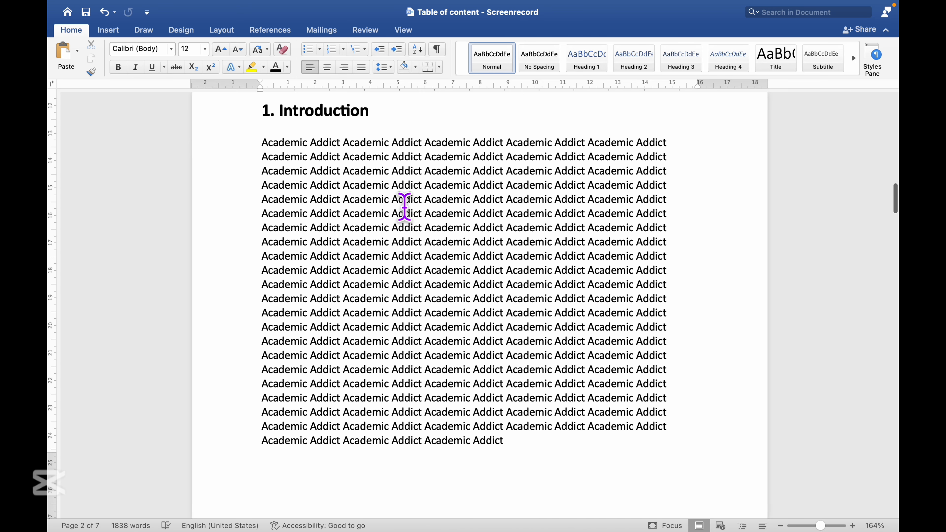
{"action": "left_click", "coordinate": [403, 114]}
{"action": "key", "text": "Return"}
{"action": "key", "text": "Return"}
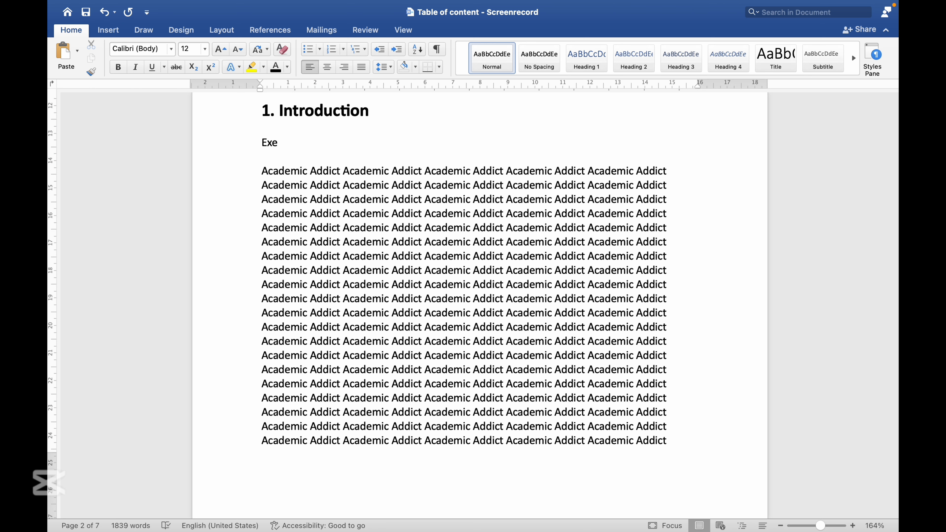
{"action": "type", "text": "Executgi"}
{"action": "type", "text": "Summary"}
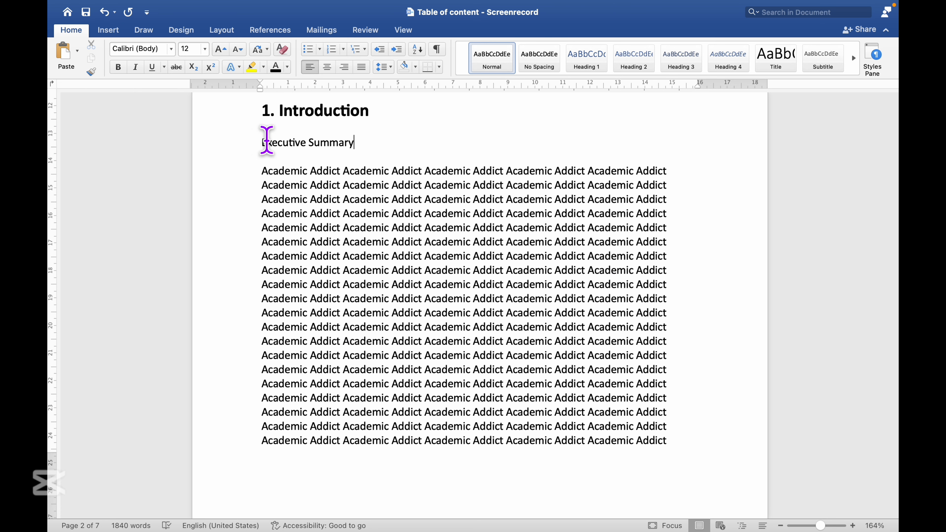
{"action": "left_click", "coordinate": [261, 143]}
{"action": "type", "text": "1."}
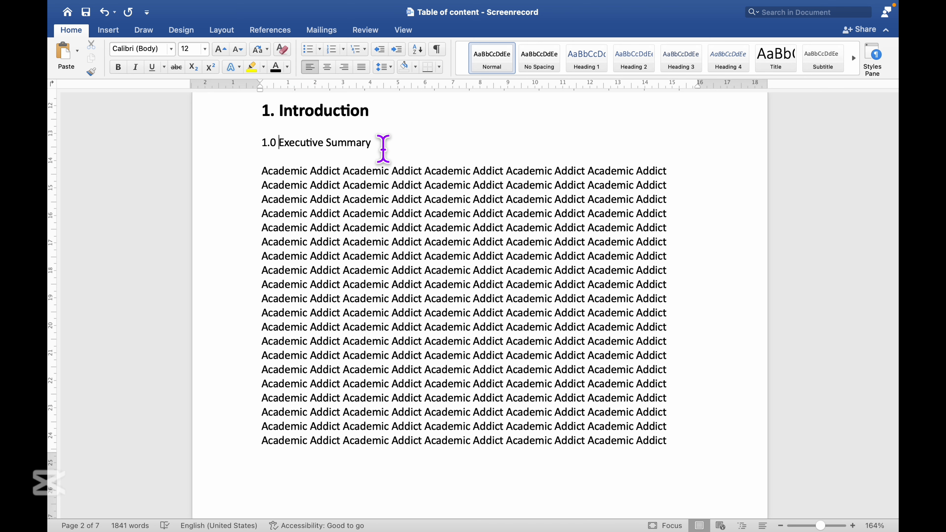
- Apply the Heading 2 style to the line 1.0 Executive Summary under 1. Introduction
{"action": "scroll", "coordinate": [385, 149], "scroll_direction": "up", "scroll_amount": 3}
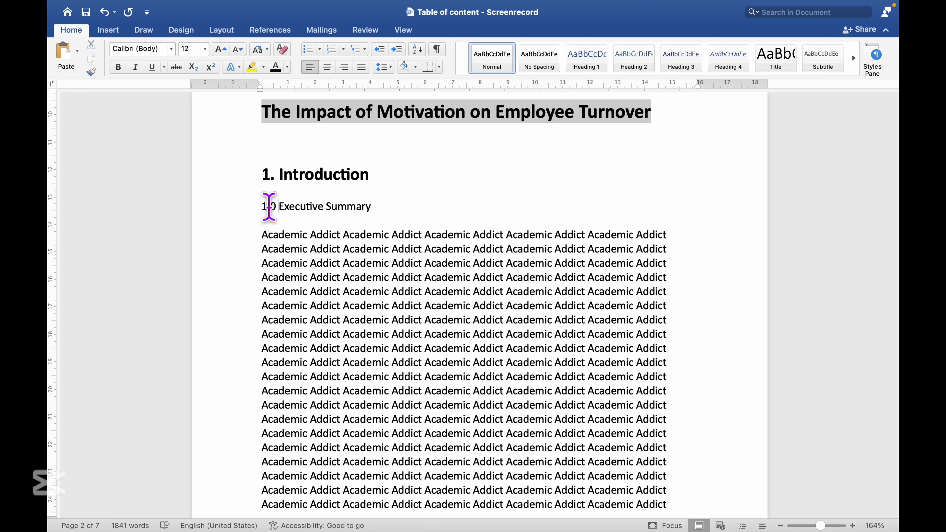
{"action": "left_click_drag", "start_coordinate": [379, 204], "coordinate": [264, 211]}
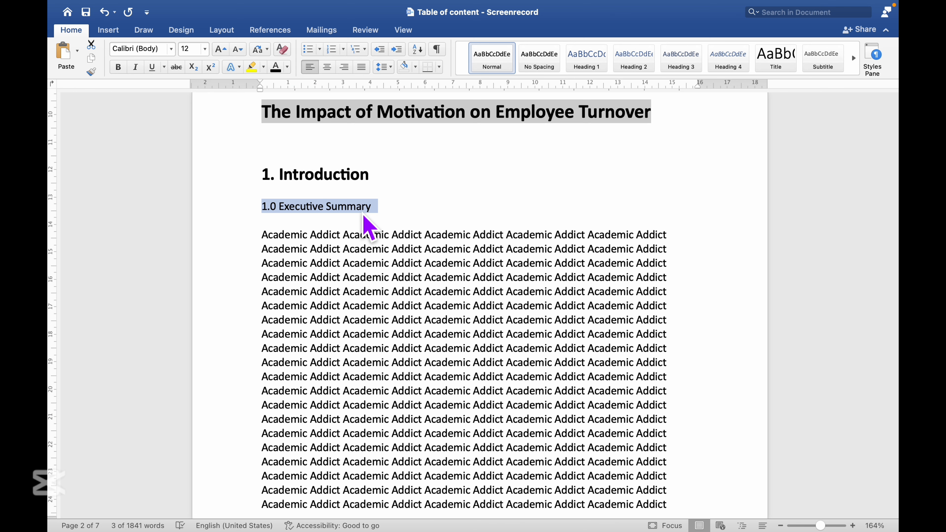
{"action": "scroll", "coordinate": [363, 220], "scroll_direction": "down", "scroll_amount": 10}
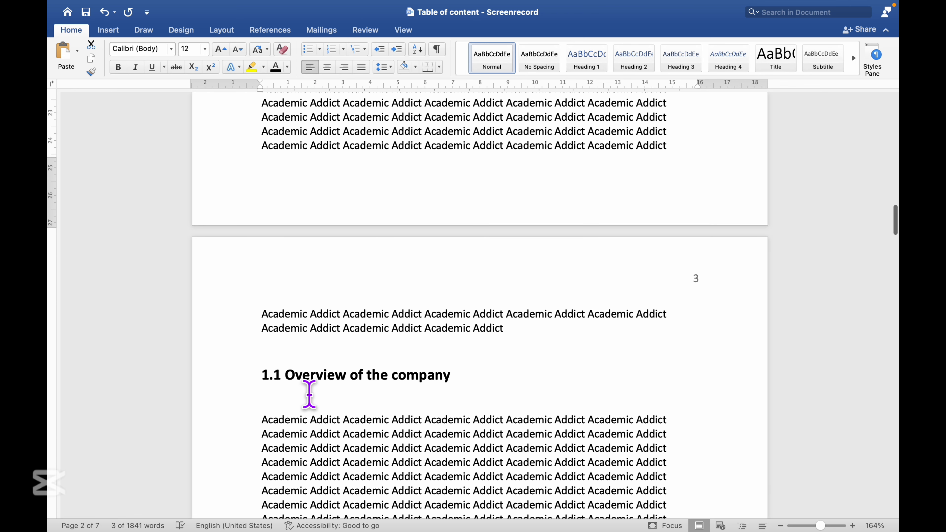
{"action": "scroll", "coordinate": [328, 378], "scroll_direction": "up", "scroll_amount": 5}
{"action": "scroll", "coordinate": [328, 378], "scroll_direction": "up", "scroll_amount": 10}
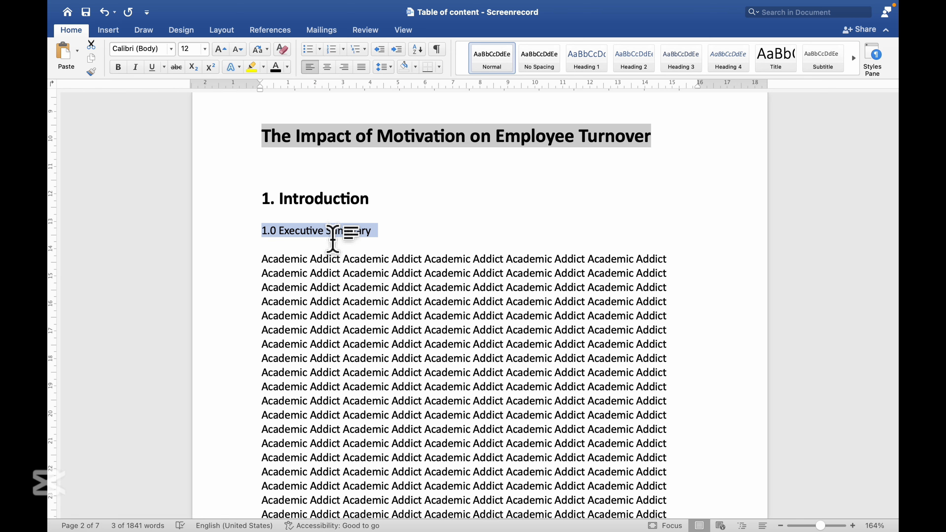
{"action": "scroll", "coordinate": [332, 238], "scroll_direction": "up", "scroll_amount": 15}
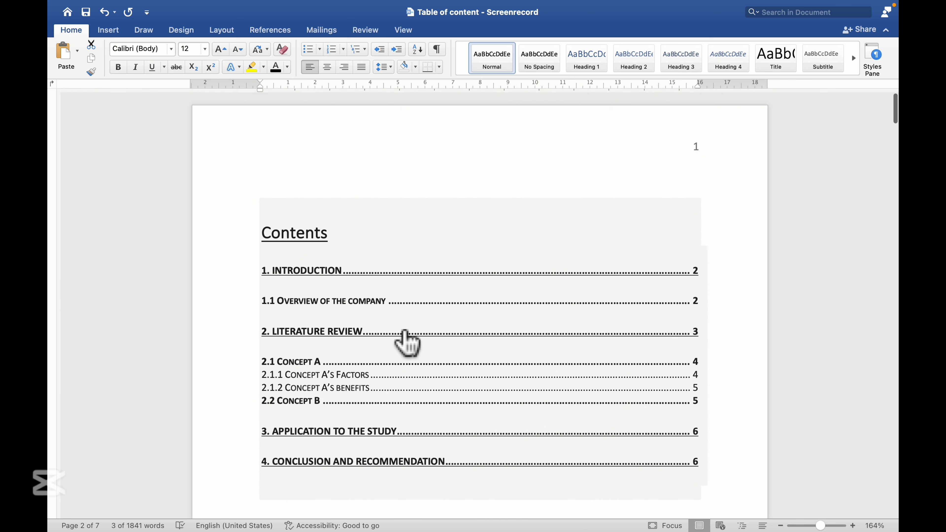
{"action": "scroll", "coordinate": [414, 309], "scroll_direction": "down", "scroll_amount": 15}
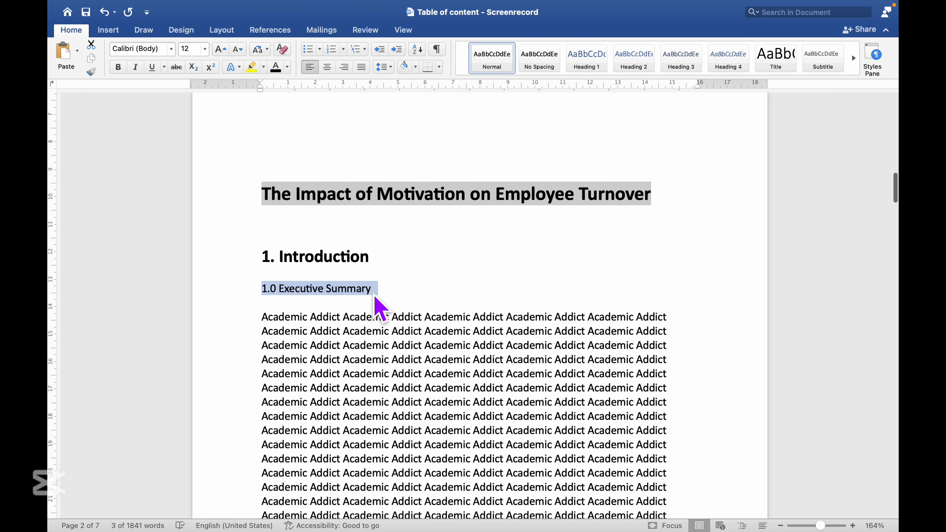
{"action": "scroll", "coordinate": [379, 298], "scroll_direction": "up", "scroll_amount": 15}
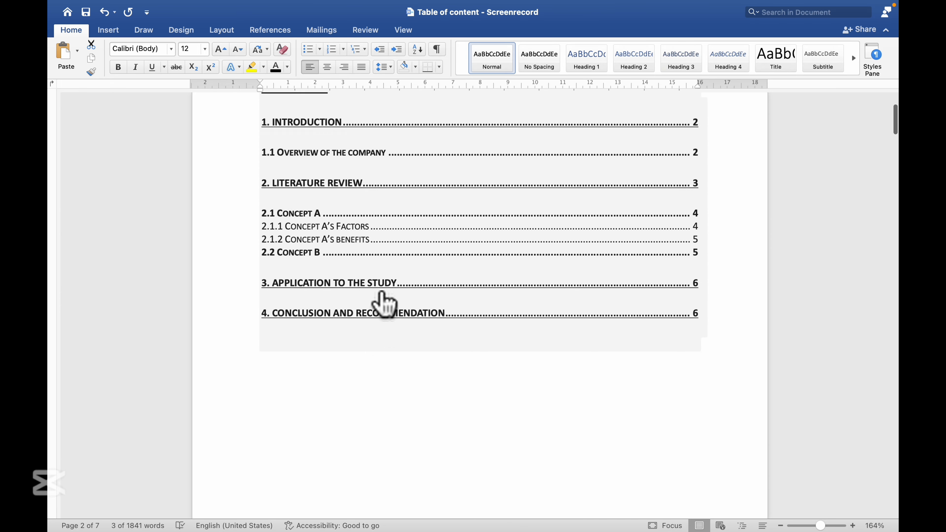
{"action": "scroll", "coordinate": [387, 305], "scroll_direction": "down", "scroll_amount": 10}
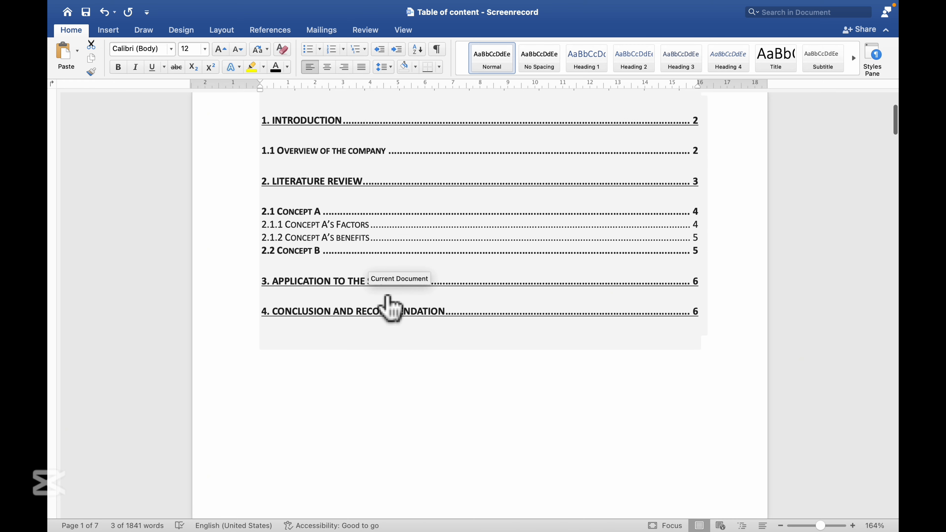
{"action": "scroll", "coordinate": [378, 294], "scroll_direction": "down", "scroll_amount": 10}
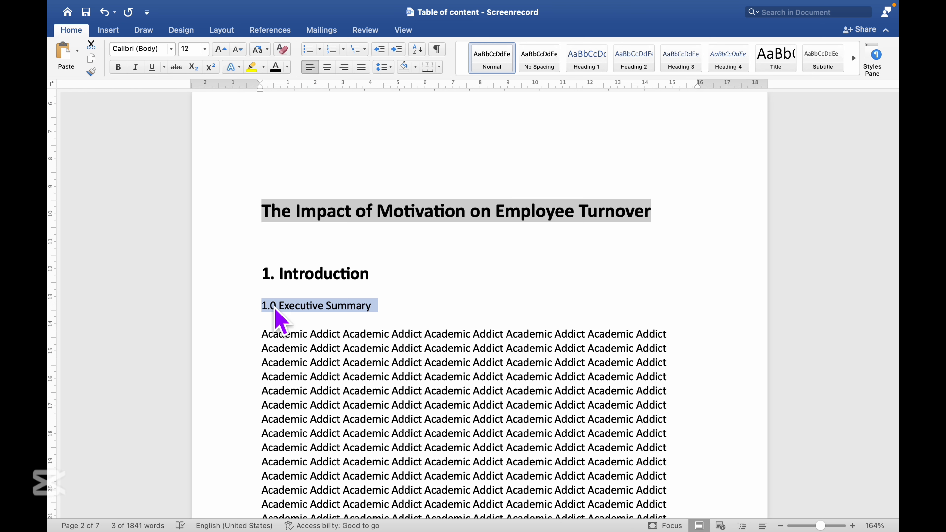
{"action": "left_click", "coordinate": [640, 64]}
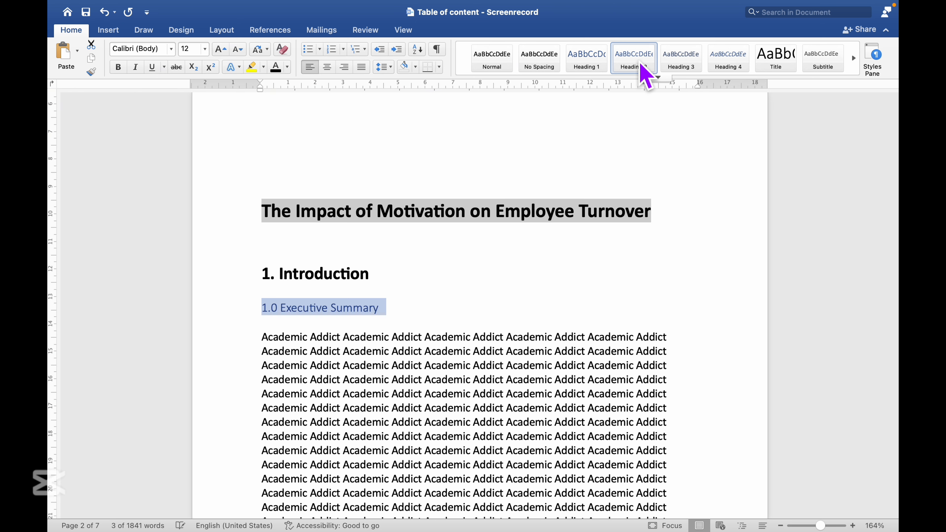
- Format the 1.0 Executive Summary heading in Calibri (Body), size 16, bold and black
{"action": "left_click", "coordinate": [171, 50]}
{"action": "left_click", "coordinate": [171, 117]}
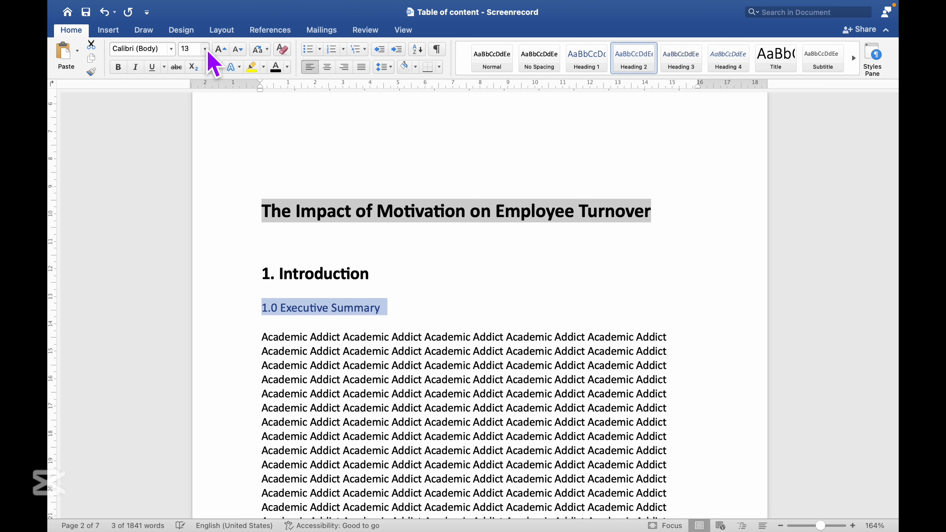
{"action": "left_click", "coordinate": [205, 51]}
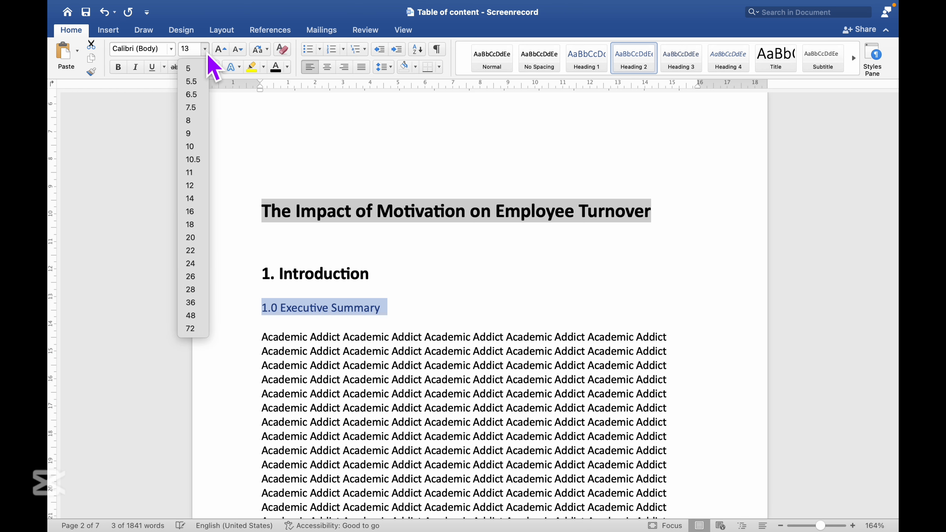
{"action": "left_click", "coordinate": [198, 211]}
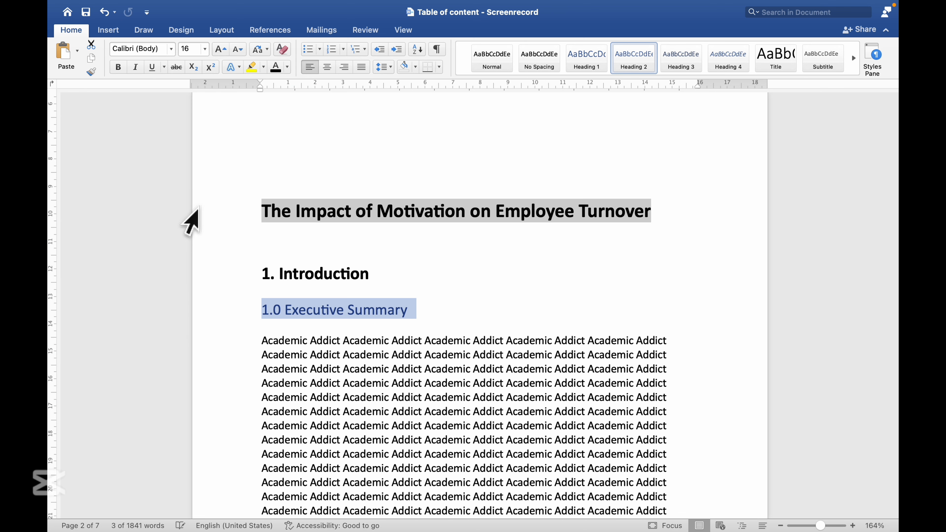
{"action": "key", "text": "super+b"}
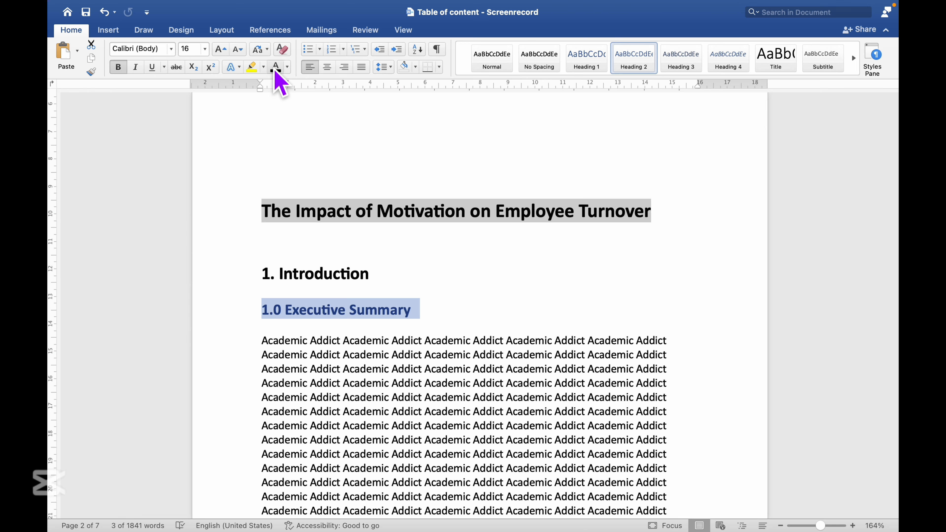
{"action": "left_click", "coordinate": [275, 67]}
- Update the entire table of contents to include the new 1.0 Executive Summary subheading
{"action": "scroll", "coordinate": [437, 283], "scroll_direction": "up", "scroll_amount": 15}
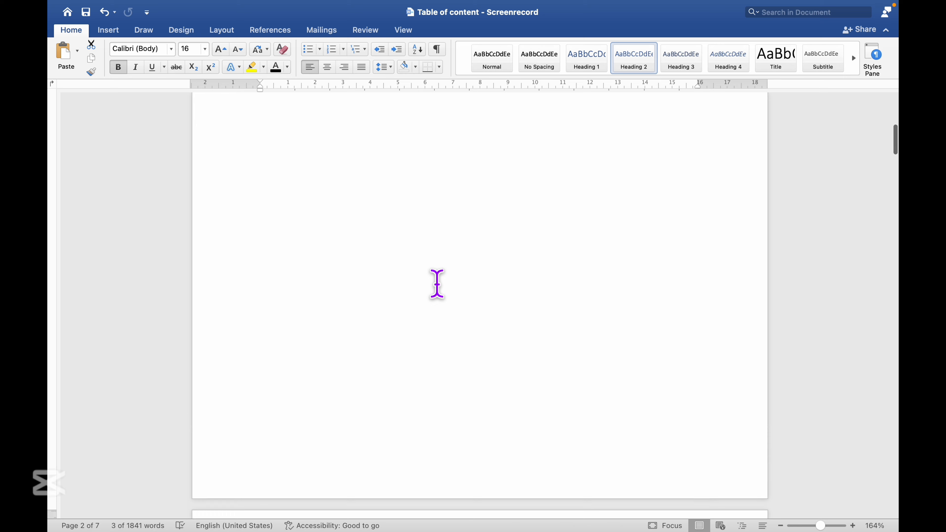
{"action": "scroll", "coordinate": [443, 296], "scroll_direction": "up", "scroll_amount": 2}
{"action": "left_click", "coordinate": [445, 188]}
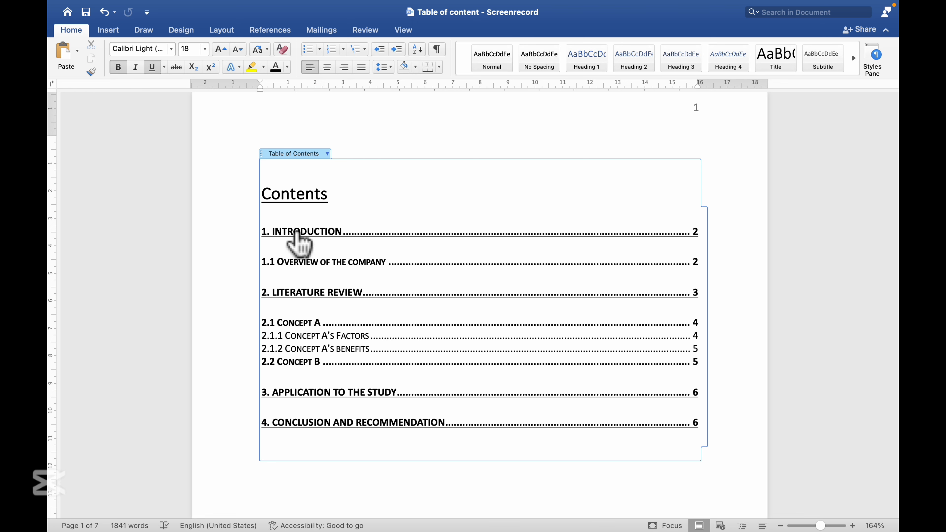
{"action": "left_click", "coordinate": [334, 178]}
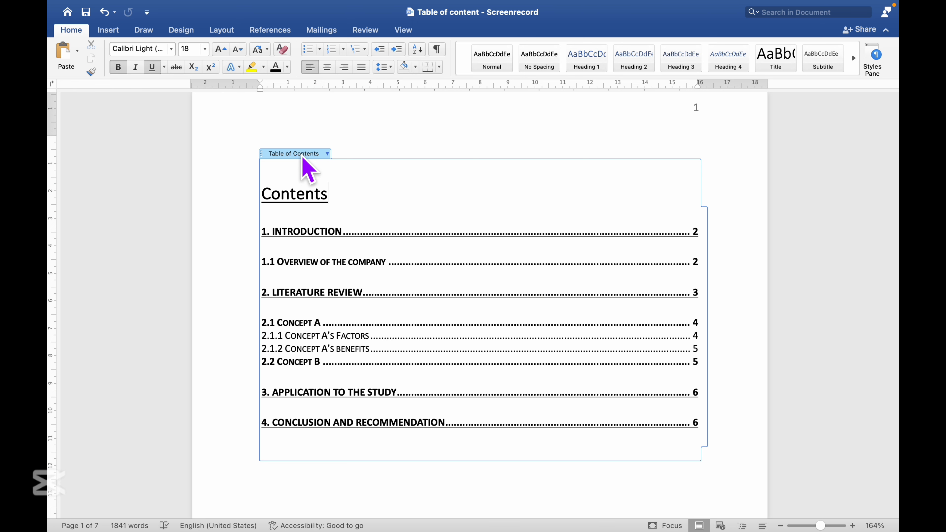
{"action": "left_click", "coordinate": [328, 154]}
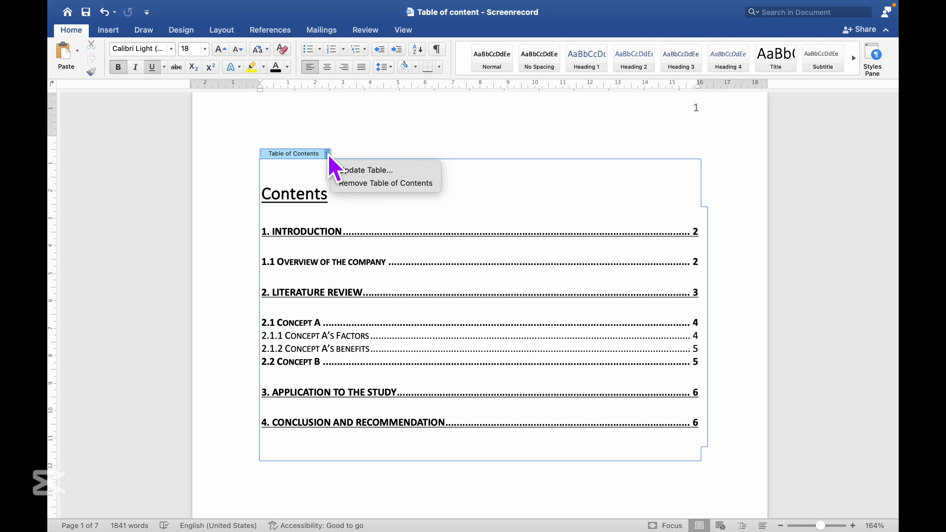
{"action": "left_click", "coordinate": [404, 170]}
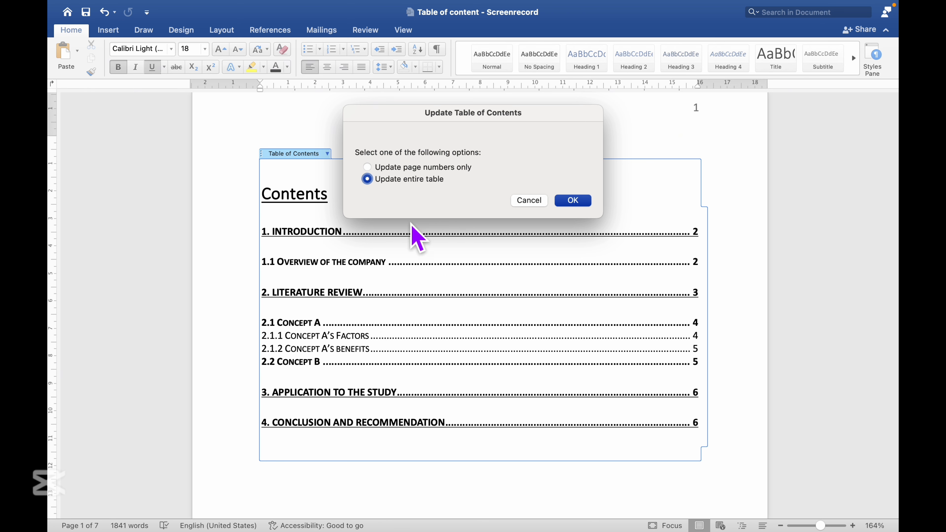
{"action": "left_click", "coordinate": [582, 201]}
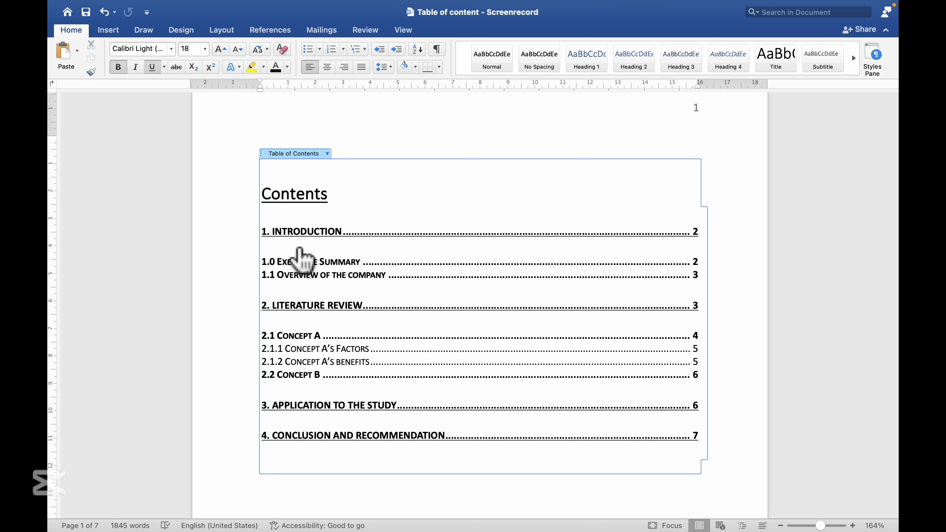
- Examine the updated contents entries and check the headings 1.0, 1.1 and 2 on their pages in the report
{"action": "left_click", "coordinate": [339, 265]}
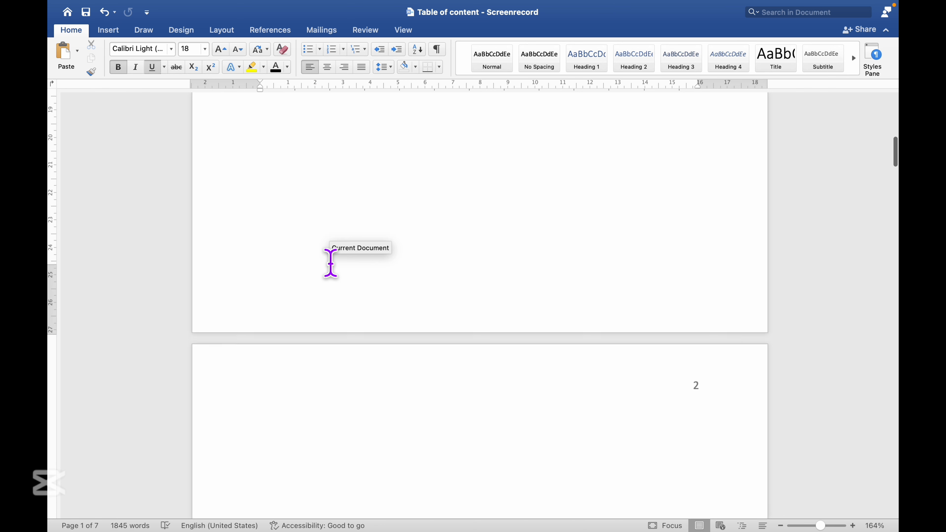
{"action": "scroll", "coordinate": [331, 262], "scroll_direction": "down", "scroll_amount": 10}
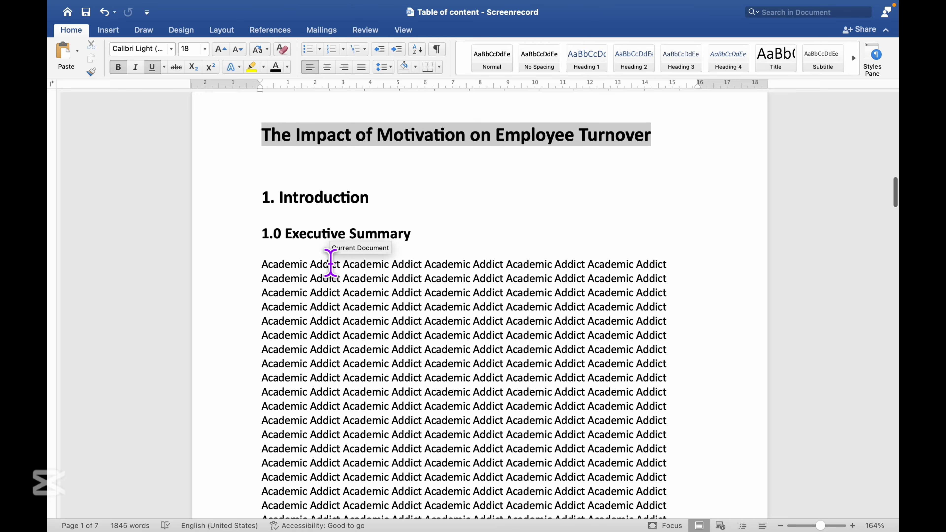
{"action": "scroll", "coordinate": [330, 263], "scroll_direction": "down", "scroll_amount": 2}
{"action": "scroll", "coordinate": [331, 263], "scroll_direction": "up", "scroll_amount": 5}
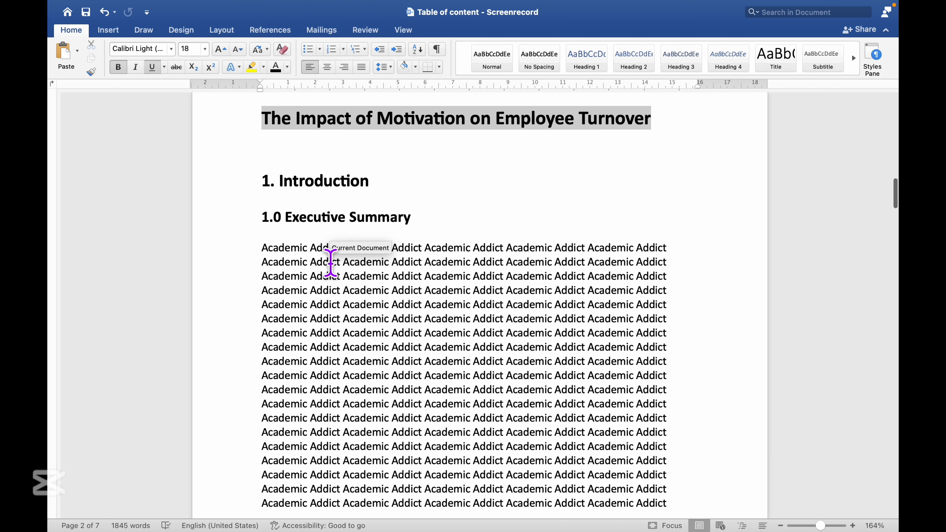
{"action": "scroll", "coordinate": [404, 241], "scroll_direction": "down", "scroll_amount": 4}
{"action": "scroll", "coordinate": [409, 241], "scroll_direction": "up", "scroll_amount": 3}
{"action": "scroll", "coordinate": [413, 238], "scroll_direction": "down", "scroll_amount": 10}
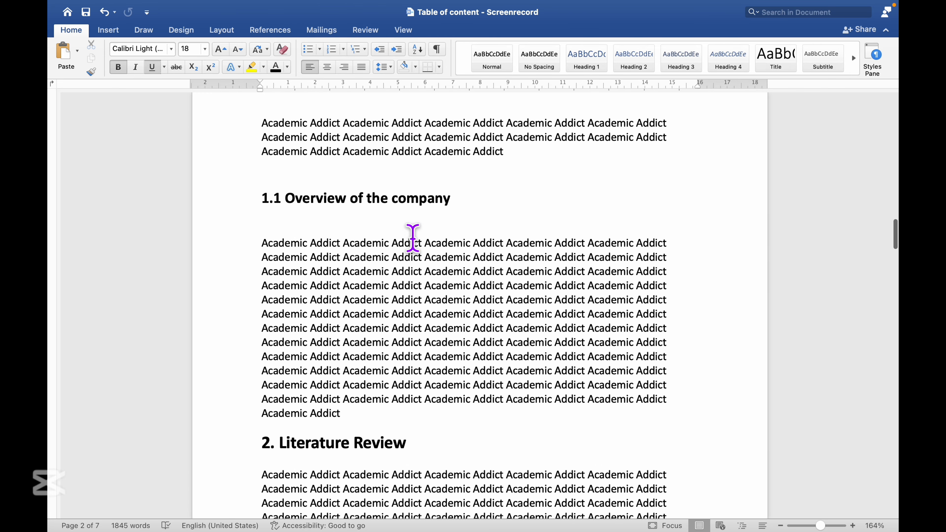
{"action": "scroll", "coordinate": [413, 238], "scroll_direction": "up", "scroll_amount": 1}
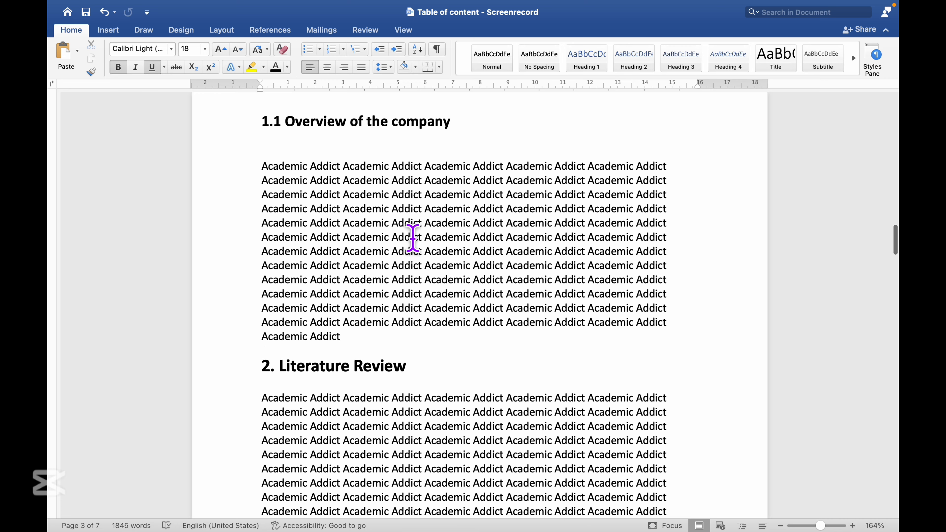
{"action": "scroll", "coordinate": [413, 238], "scroll_direction": "down", "scroll_amount": 10}
{"action": "scroll", "coordinate": [413, 237], "scroll_direction": "up", "scroll_amount": 10}
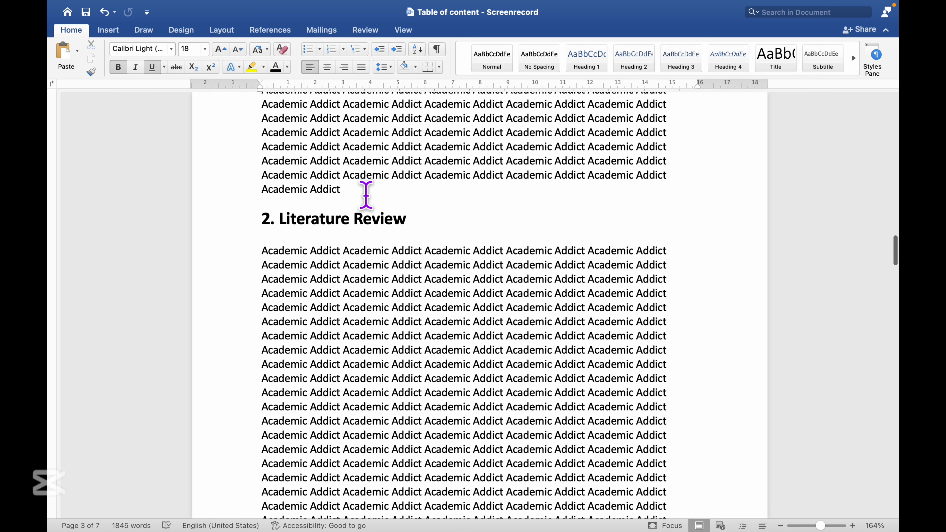
- Insert blank lines after the body text of 1.1 Overview of the company to push 2. Literature Review onto the next page
{"action": "left_click", "coordinate": [366, 194]}
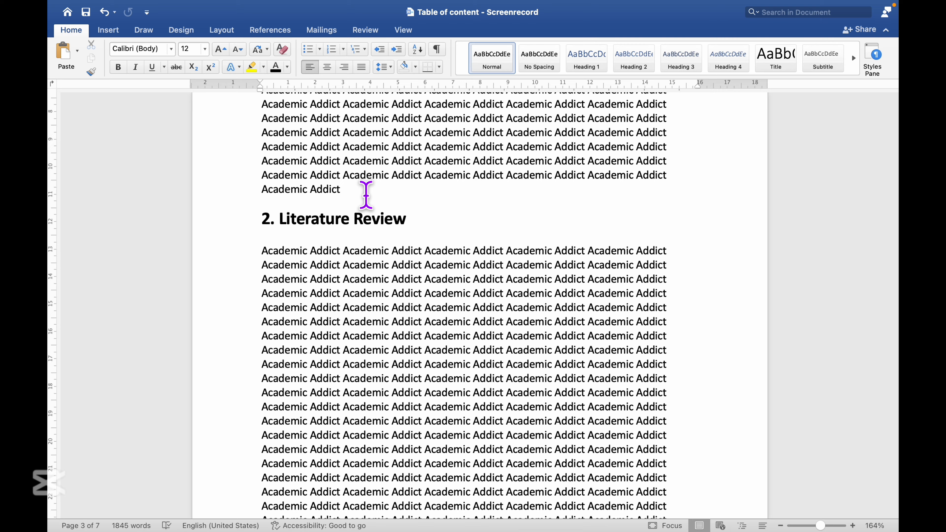
{"action": "scroll", "coordinate": [366, 195], "scroll_direction": "up", "scroll_amount": 3}
{"action": "scroll", "coordinate": [366, 194], "scroll_direction": "down", "scroll_amount": 1}
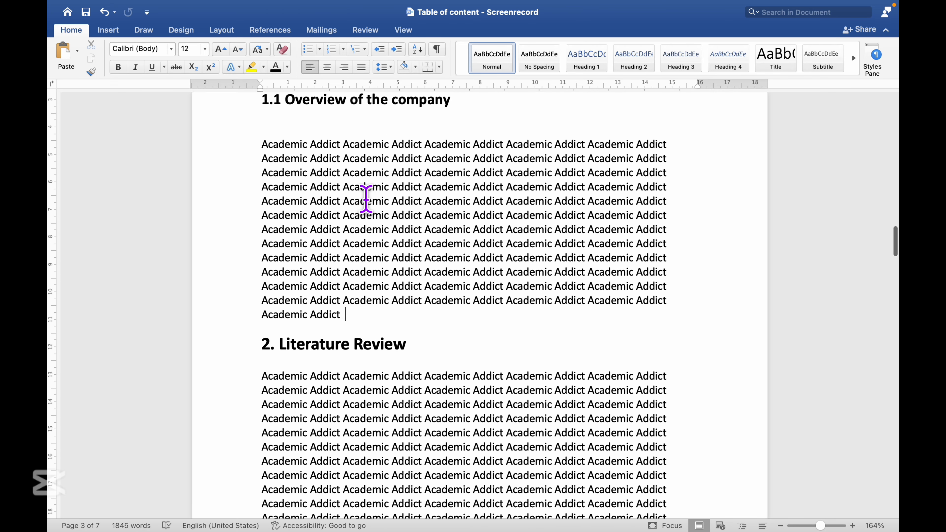
{"action": "key", "text": "Return"}
{"action": "key", "text": "Return"}
{"action": "key", "text": "Return"}
{"action": "key", "text": "Return"}
{"action": "key", "text": "Return"}
{"action": "key", "text": "Return"}
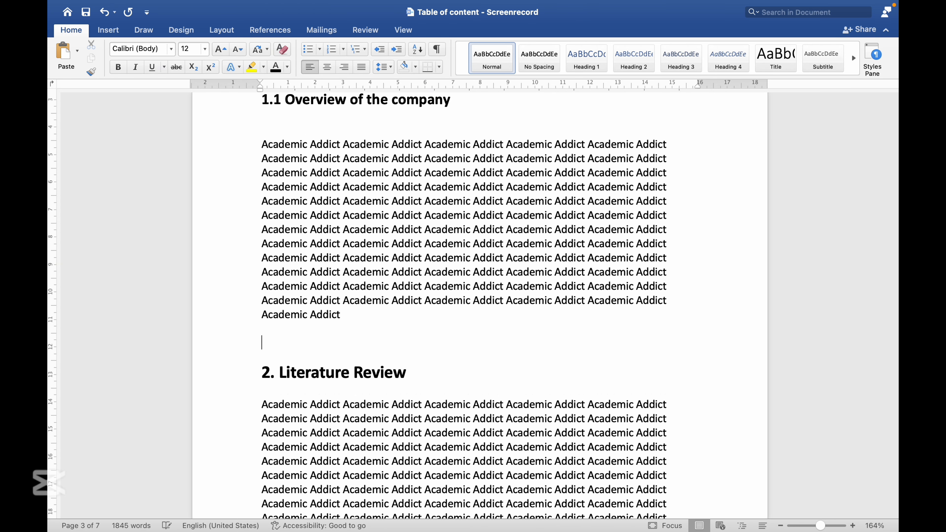
{"action": "scroll", "coordinate": [473, 306], "scroll_direction": "down", "scroll_amount": 5}
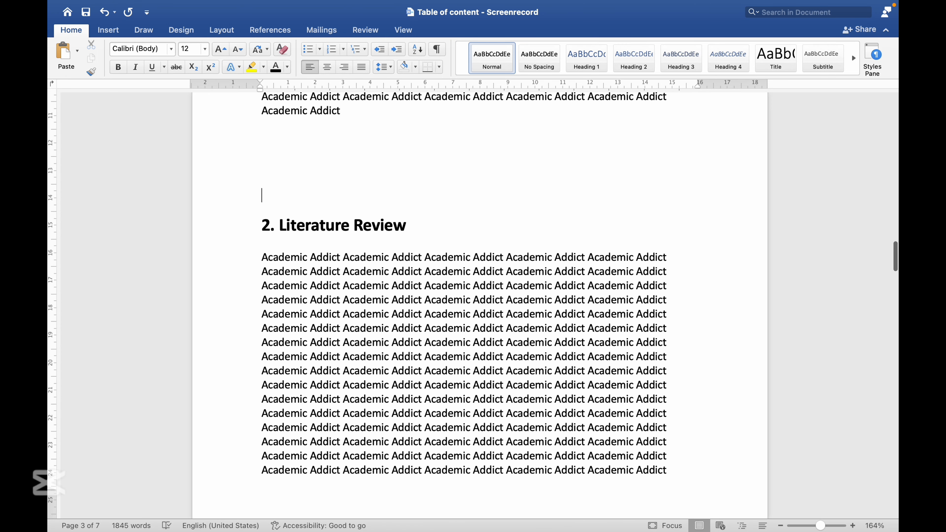
{"action": "key", "text": "Return"}
{"action": "key", "text": "Return"}
{"action": "key", "text": "Return"}
{"action": "key", "text": "Return"}
{"action": "key", "text": "Return"}
{"action": "key", "text": "Return"}
{"action": "key", "text": "Return"}
{"action": "key", "text": "Return"}
{"action": "key", "text": "Return"}
{"action": "key", "text": "Return"}
{"action": "key", "text": "Return"}
{"action": "key", "text": "Return"}
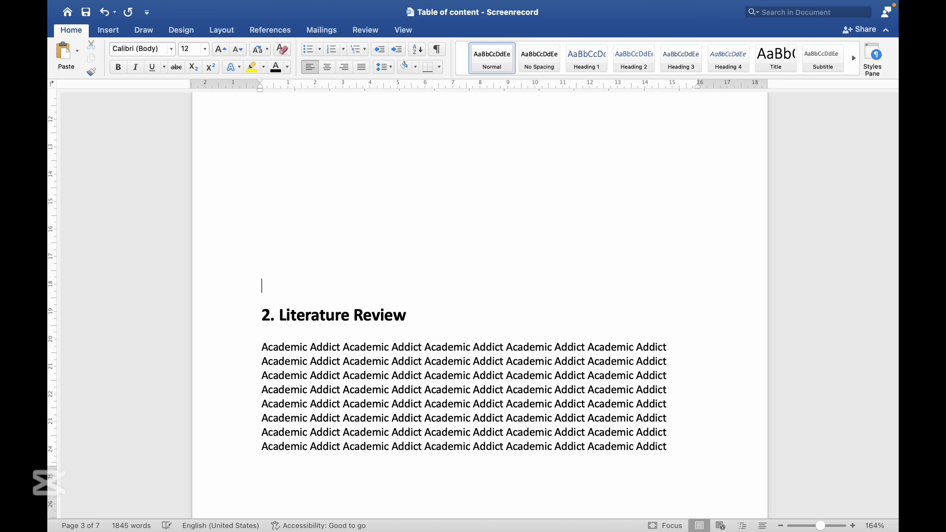
{"action": "key", "text": "Return"}
{"action": "key", "text": "Return"}
{"action": "key", "text": "Return"}
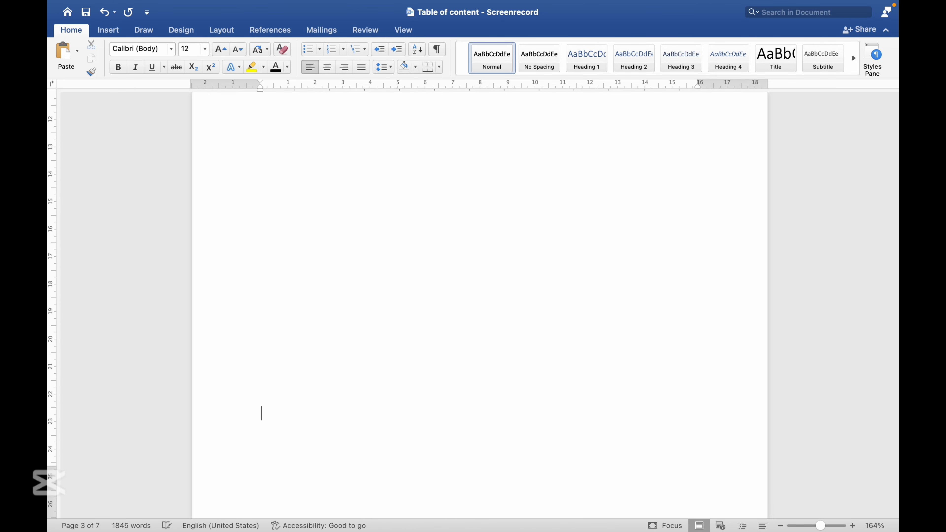
- Check the page on which 2. Literature Review starts and compare it with the page number in the table of contents
{"action": "scroll", "coordinate": [480, 306], "scroll_direction": "down", "scroll_amount": 6}
{"action": "scroll", "coordinate": [480, 306], "scroll_direction": "up", "scroll_amount": 12}
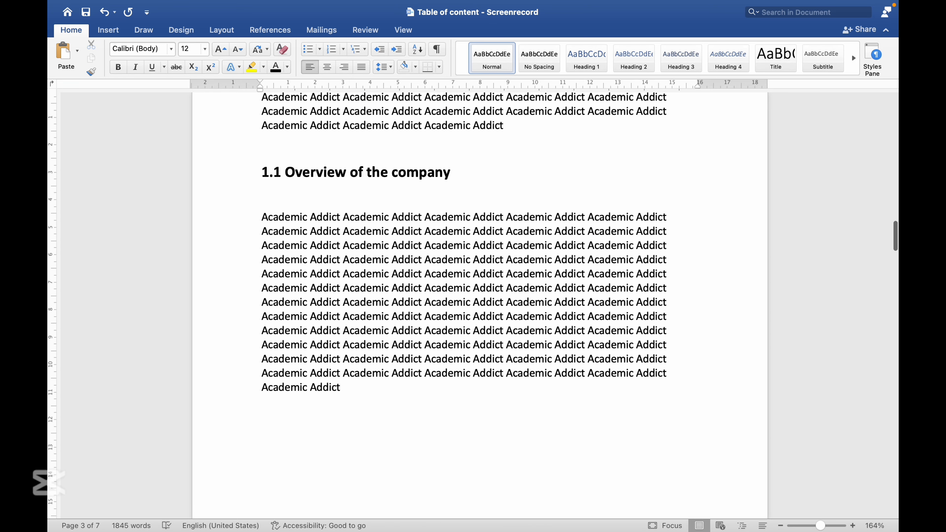
{"action": "scroll", "coordinate": [480, 305], "scroll_direction": "down", "scroll_amount": 3}
{"action": "scroll", "coordinate": [448, 260], "scroll_direction": "down", "scroll_amount": 2}
{"action": "scroll", "coordinate": [448, 260], "scroll_direction": "up", "scroll_amount": 5}
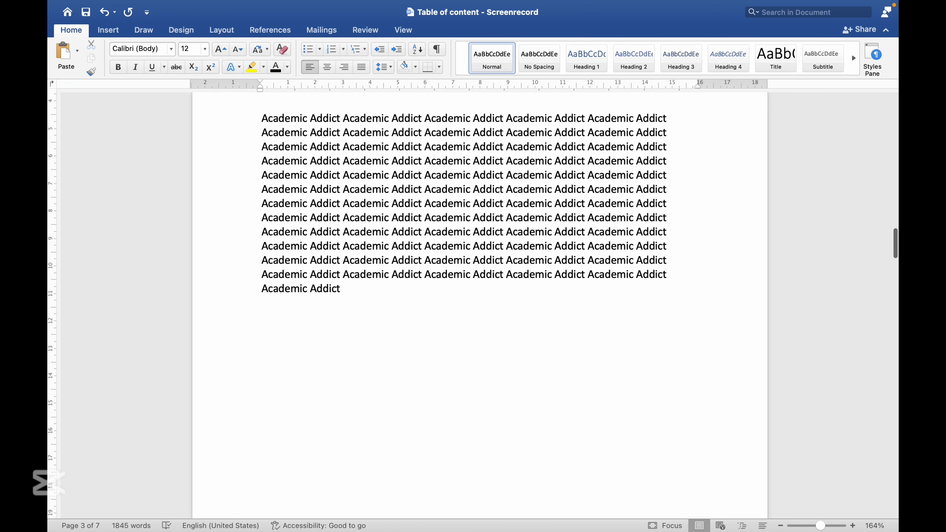
{"action": "scroll", "coordinate": [469, 247], "scroll_direction": "down", "scroll_amount": 12}
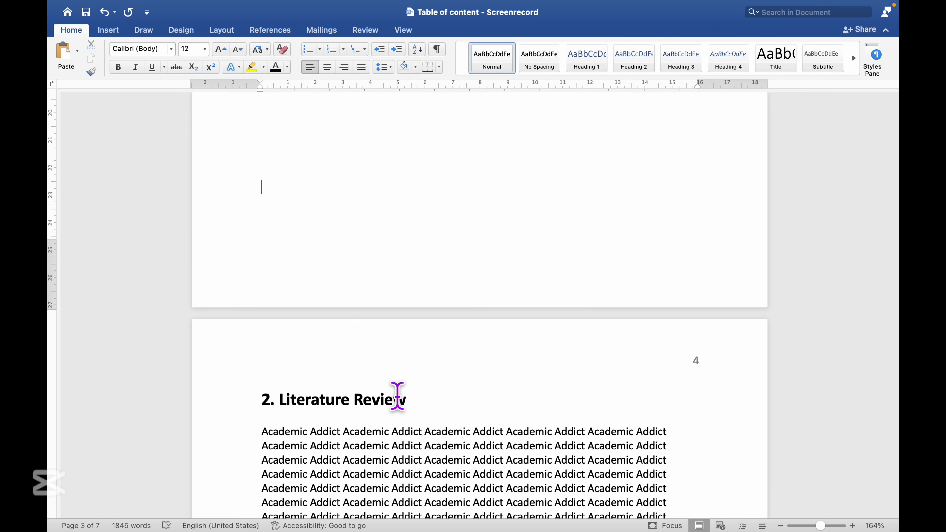
{"action": "scroll", "coordinate": [398, 396], "scroll_direction": "down", "scroll_amount": 2}
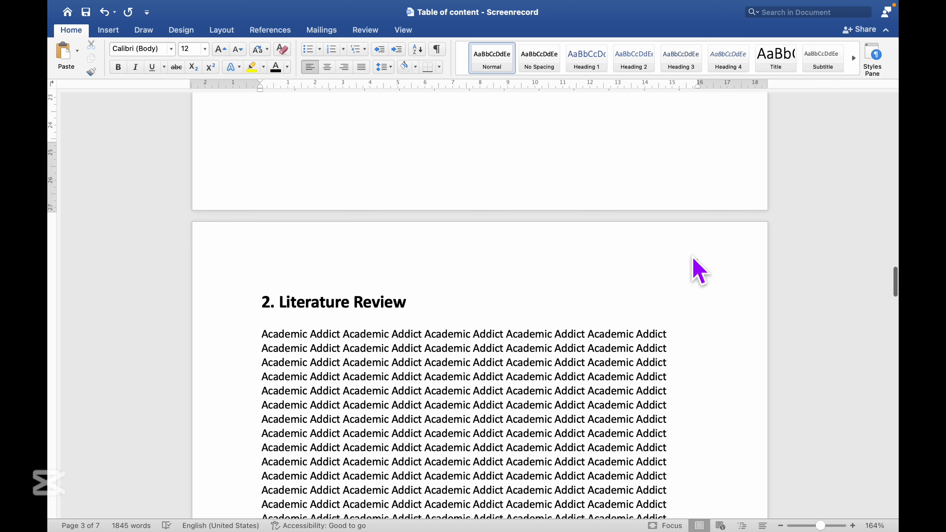
{"action": "scroll", "coordinate": [622, 330], "scroll_direction": "up", "scroll_amount": 2}
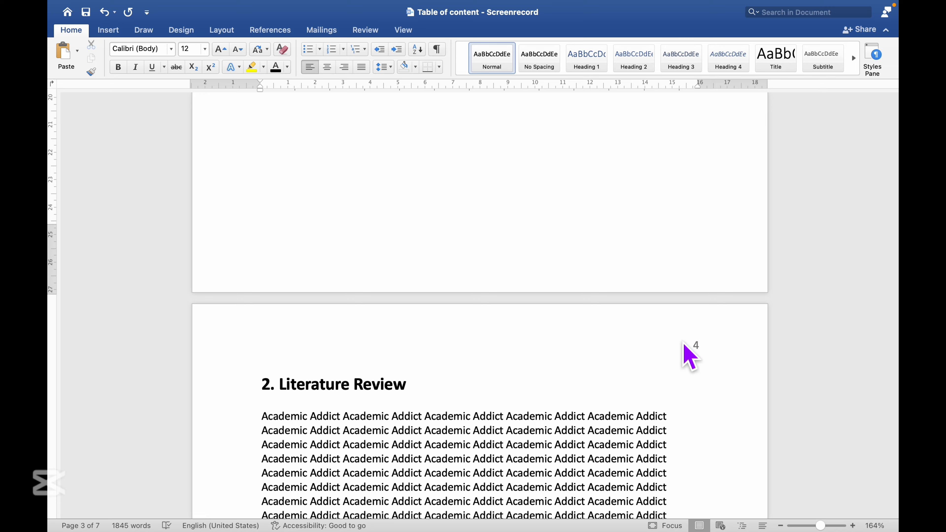
{"action": "scroll", "coordinate": [692, 339], "scroll_direction": "up", "scroll_amount": 1}
{"action": "scroll", "coordinate": [702, 331], "scroll_direction": "up", "scroll_amount": 15}
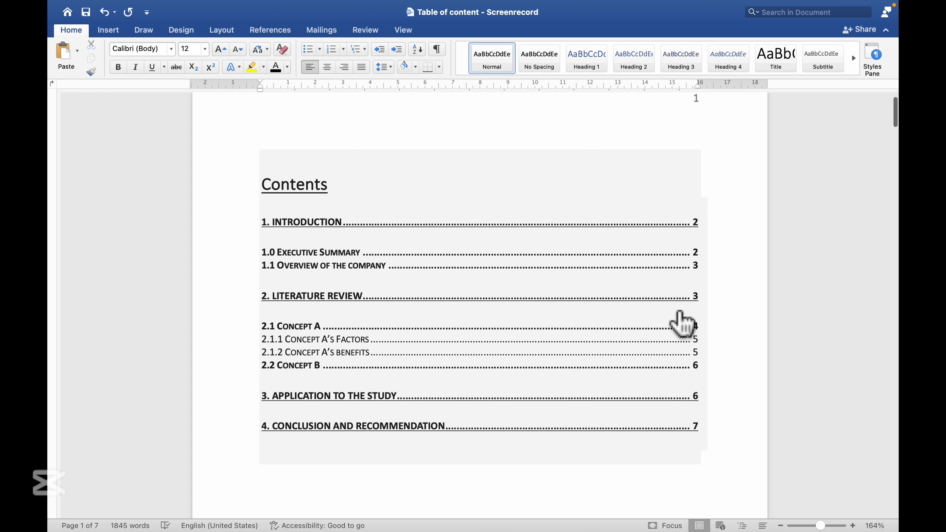
{"action": "scroll", "coordinate": [681, 324], "scroll_direction": "down", "scroll_amount": 1}
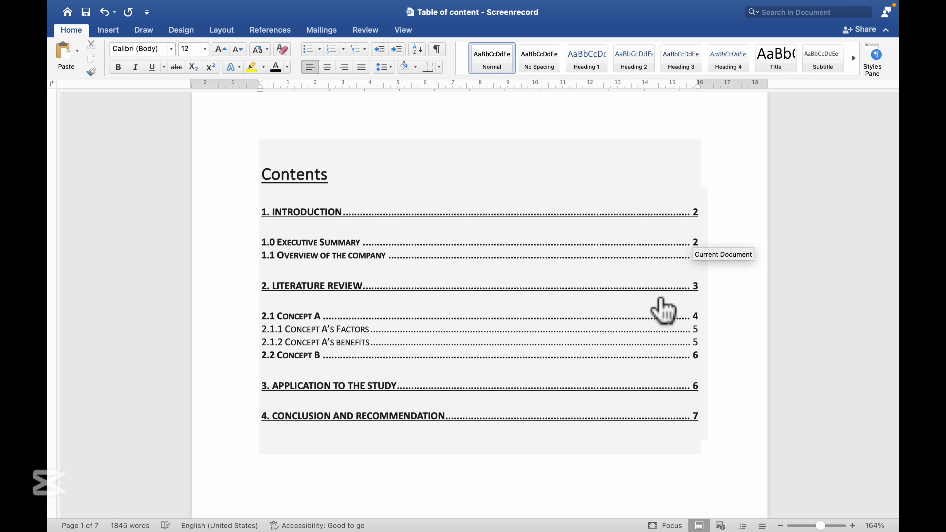
- Update only the page numbers in the table of contents and return to the report's title page
{"action": "left_click", "coordinate": [290, 150]}
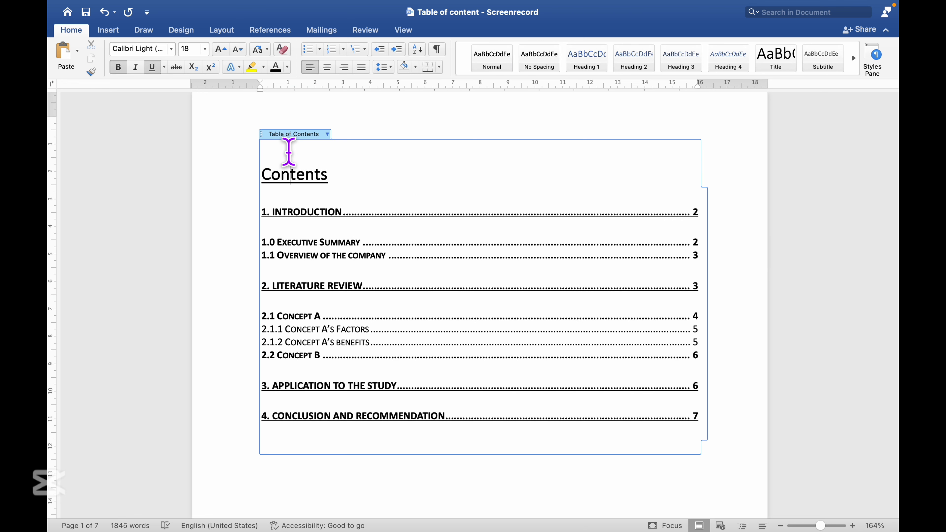
{"action": "left_click", "coordinate": [327, 134]}
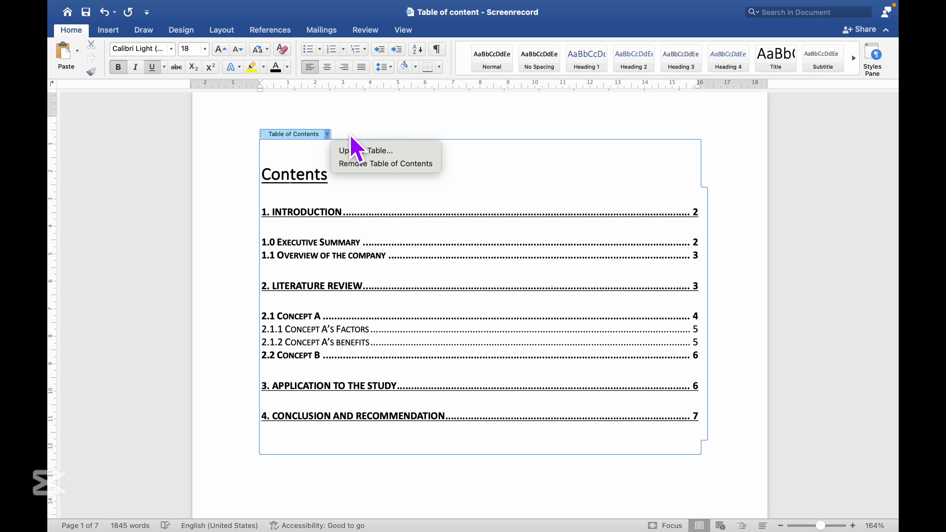
{"action": "left_click", "coordinate": [378, 151]}
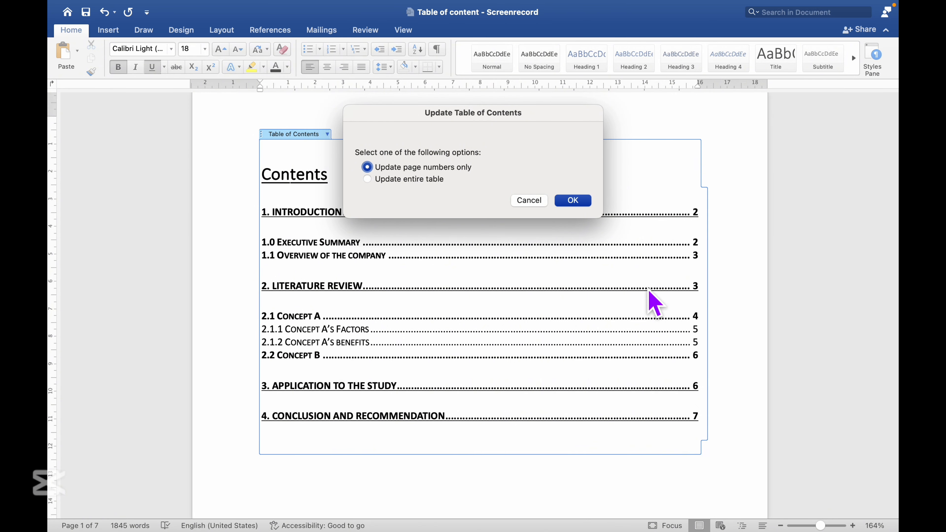
{"action": "left_click", "coordinate": [577, 204]}
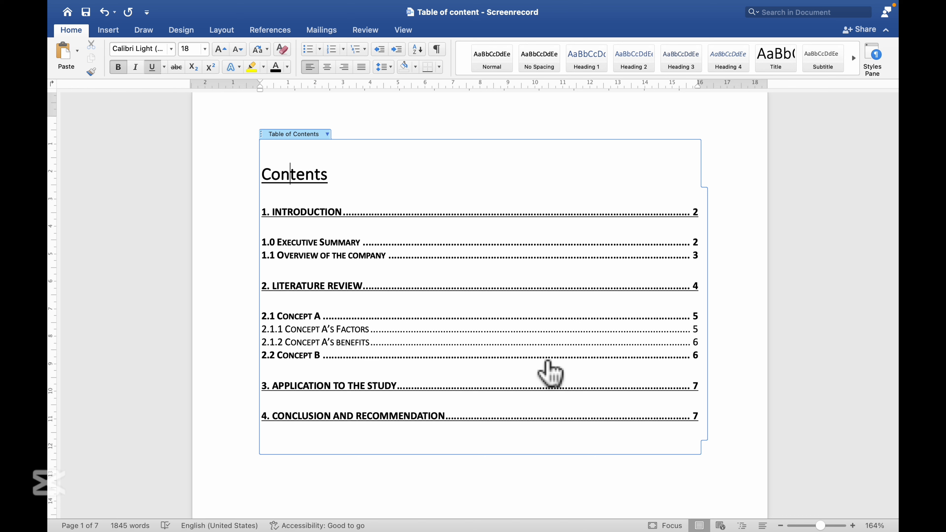
{"action": "scroll", "coordinate": [544, 371], "scroll_direction": "down", "scroll_amount": 15}
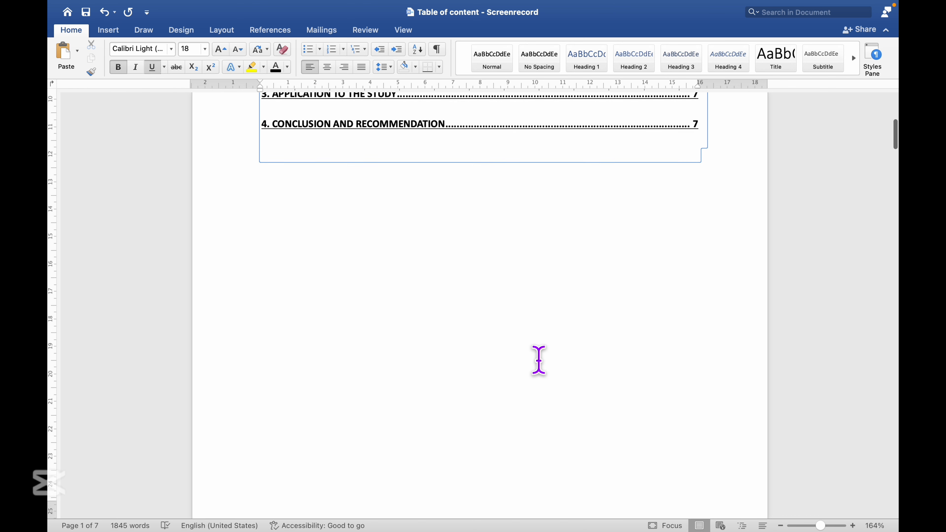
{"action": "scroll", "coordinate": [539, 360], "scroll_direction": "down", "scroll_amount": 5}
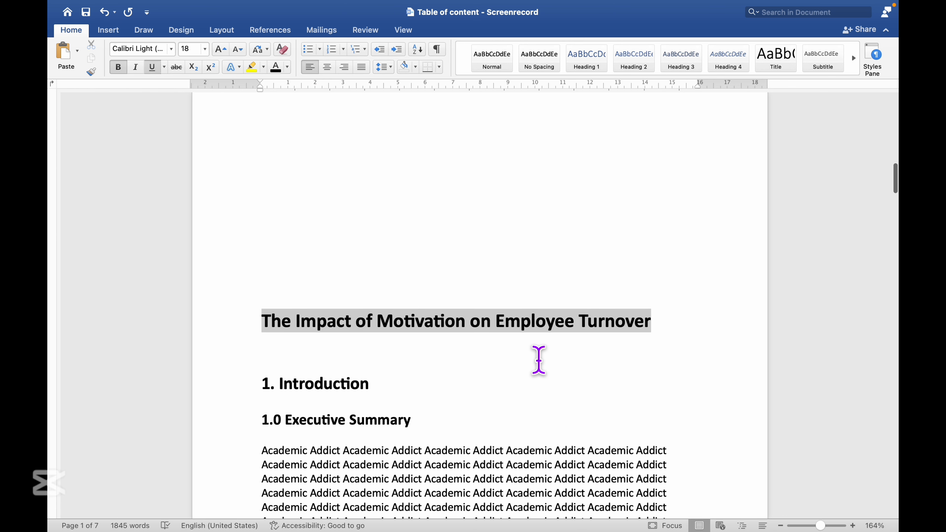
- Review the finished table of contents from its heading to the last entry, and view its options for updating or removing it
{"action": "scroll", "coordinate": [539, 360], "scroll_direction": "down", "scroll_amount": 6}
{"action": "scroll", "coordinate": [539, 359], "scroll_direction": "up", "scroll_amount": 20}
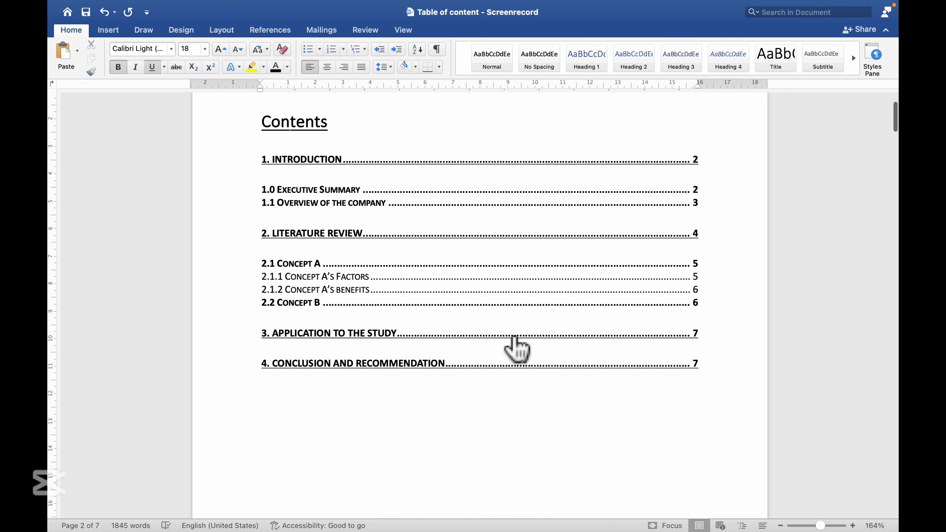
{"action": "scroll", "coordinate": [344, 173], "scroll_direction": "up", "scroll_amount": 3}
{"action": "left_click", "coordinate": [327, 161]}
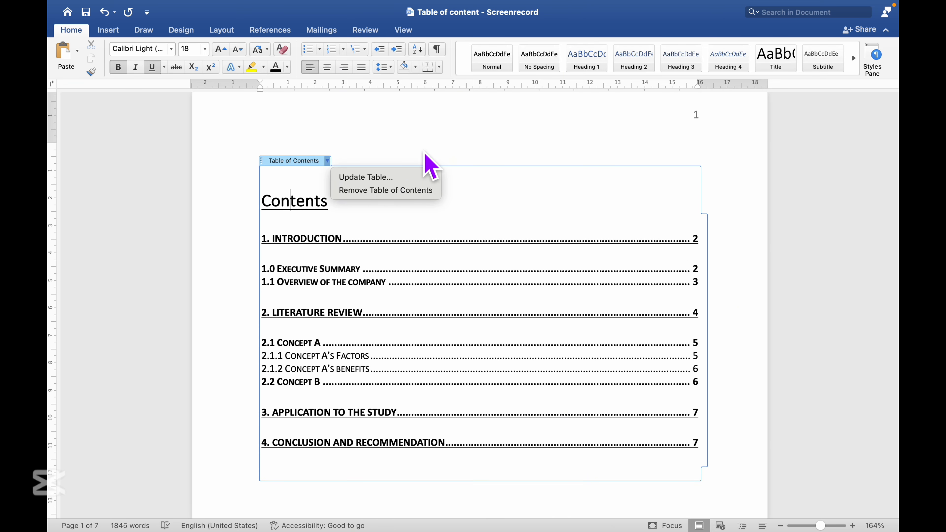
{"action": "left_click", "coordinate": [724, 280]}
{"action": "scroll", "coordinate": [725, 280], "scroll_direction": "down", "scroll_amount": 10}
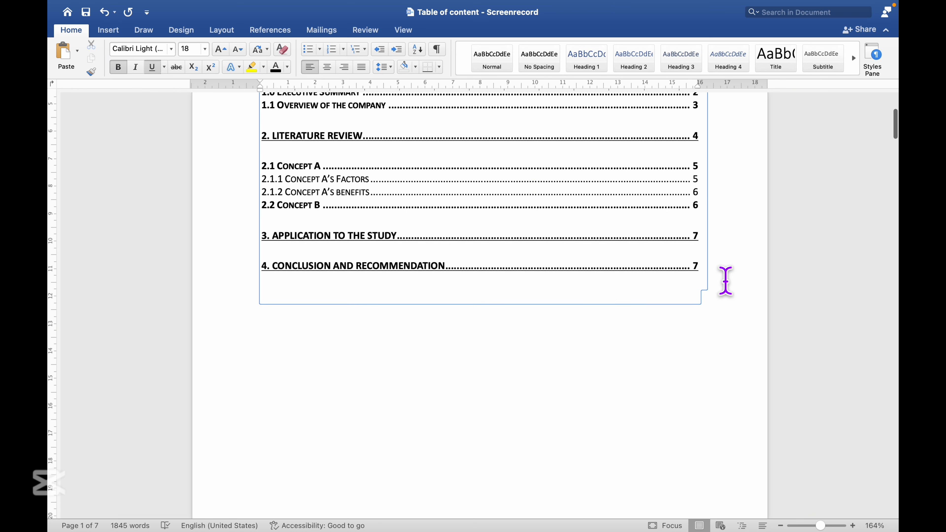
{"action": "scroll", "coordinate": [724, 280], "scroll_direction": "down", "scroll_amount": 4}
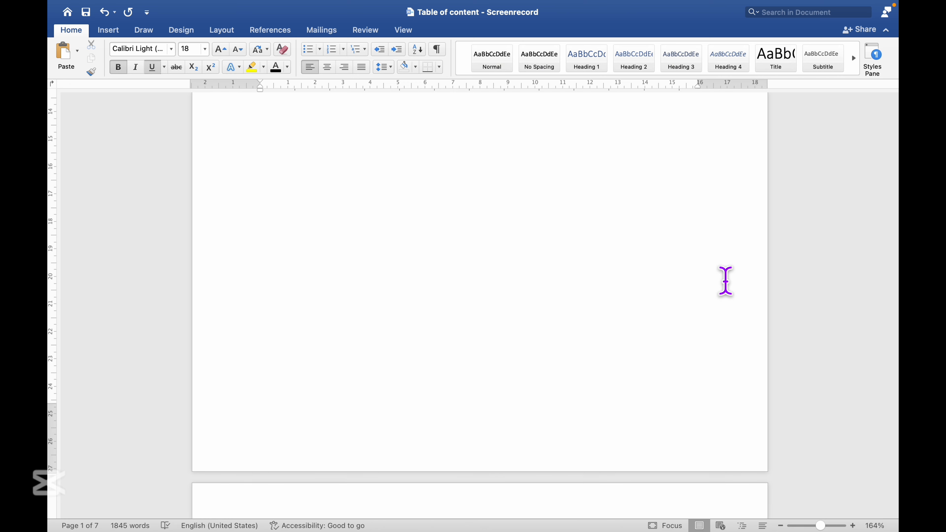
{"action": "scroll", "coordinate": [724, 280], "scroll_direction": "up", "scroll_amount": 15}
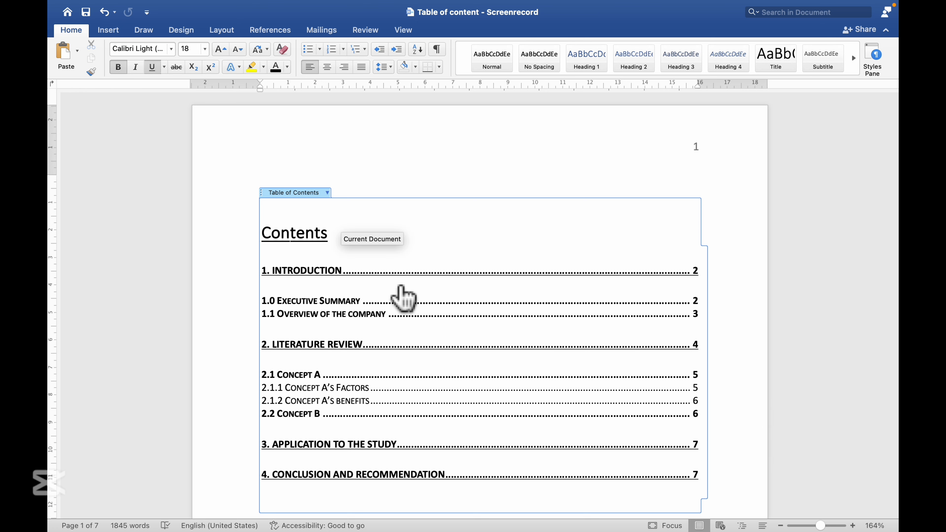
{"action": "scroll", "coordinate": [402, 296], "scroll_direction": "down", "scroll_amount": 5}
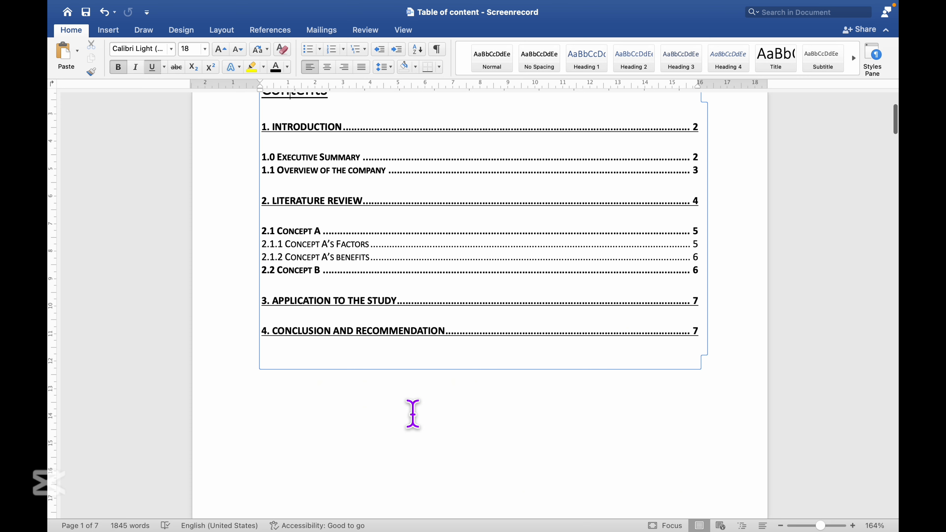
{"action": "scroll", "coordinate": [412, 413], "scroll_direction": "up", "scroll_amount": 3}
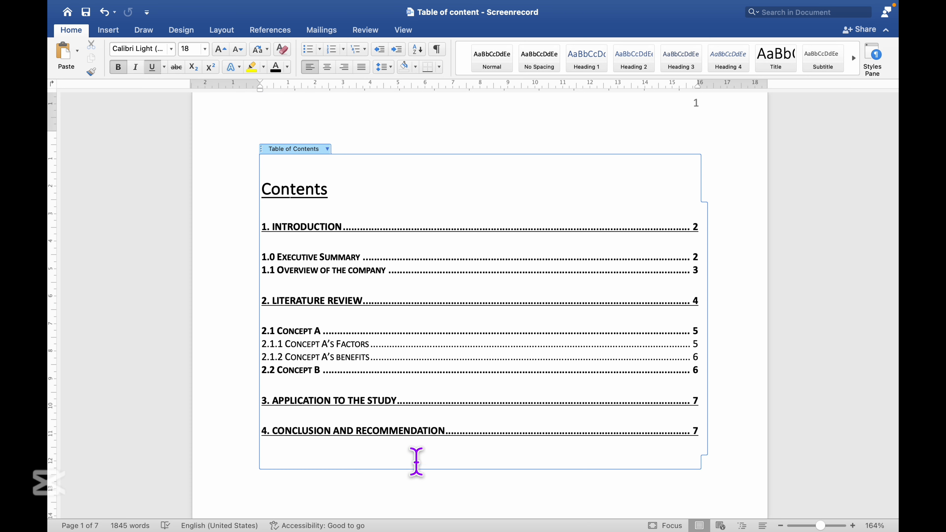